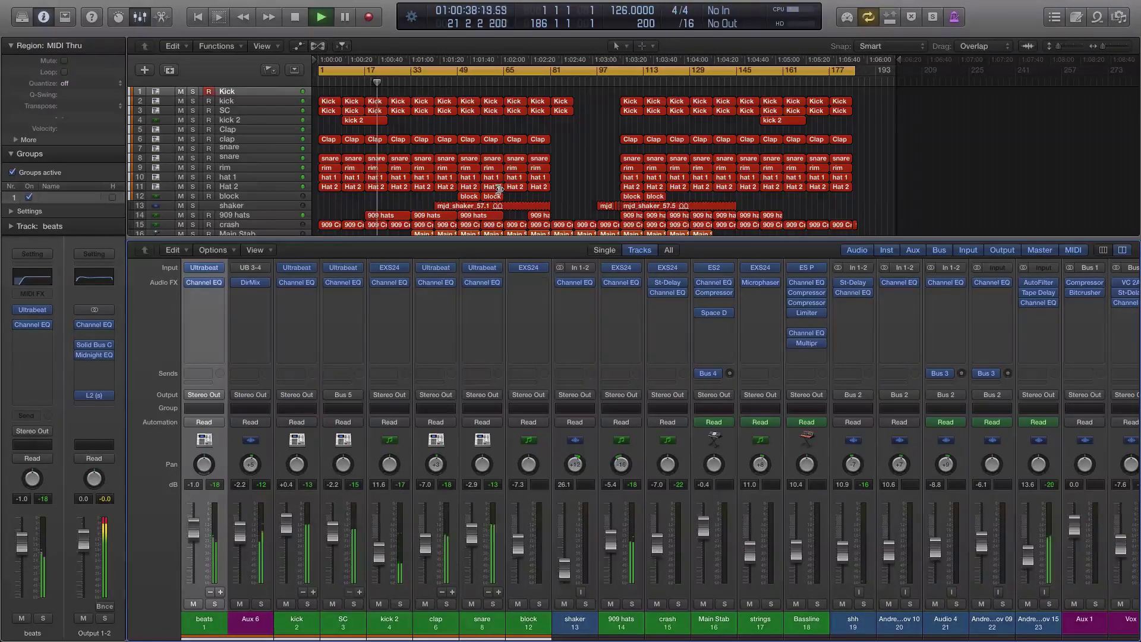
Step: Look over the Bassline track's ES P synthesizer settings during playback, then close its plug-in window
scroll(499, 191, "down", 7)
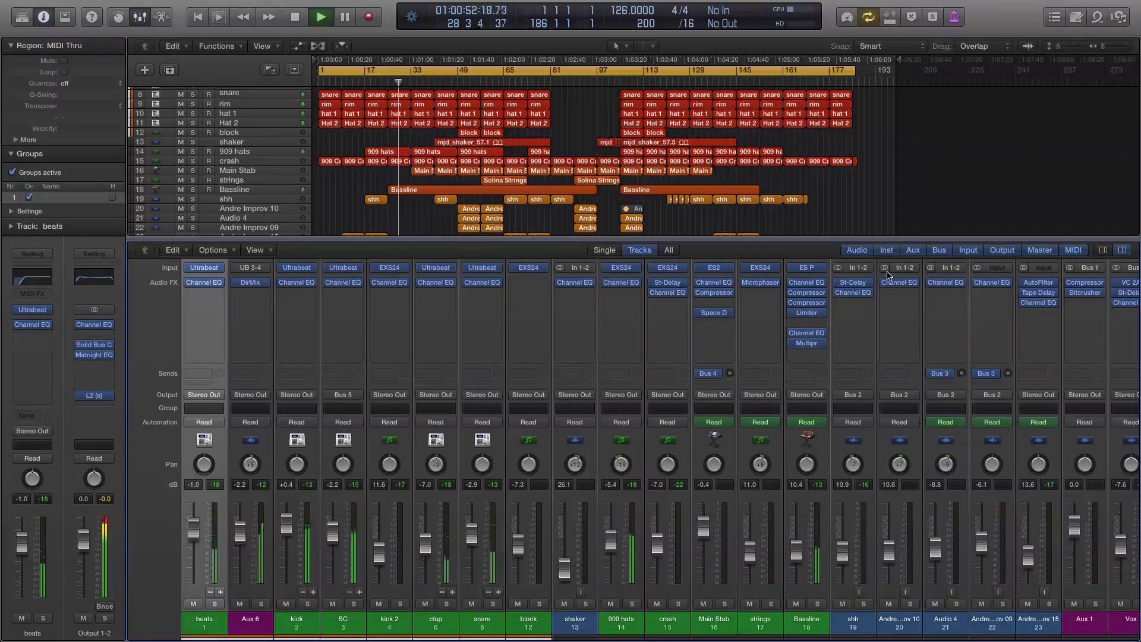
left_click(807, 272)
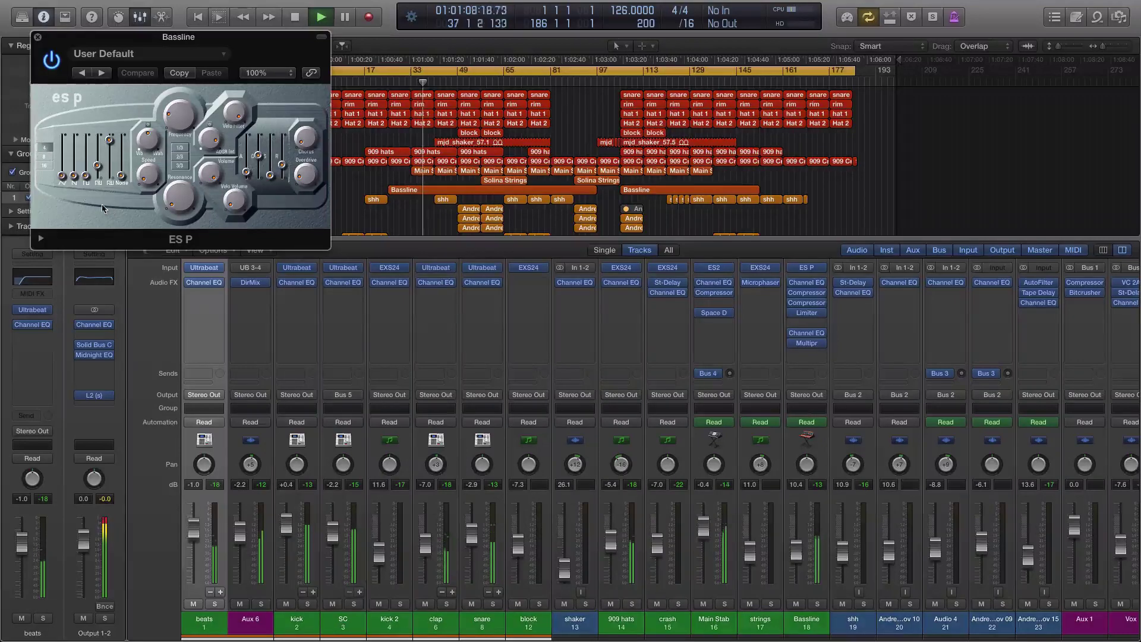
left_click(37, 37)
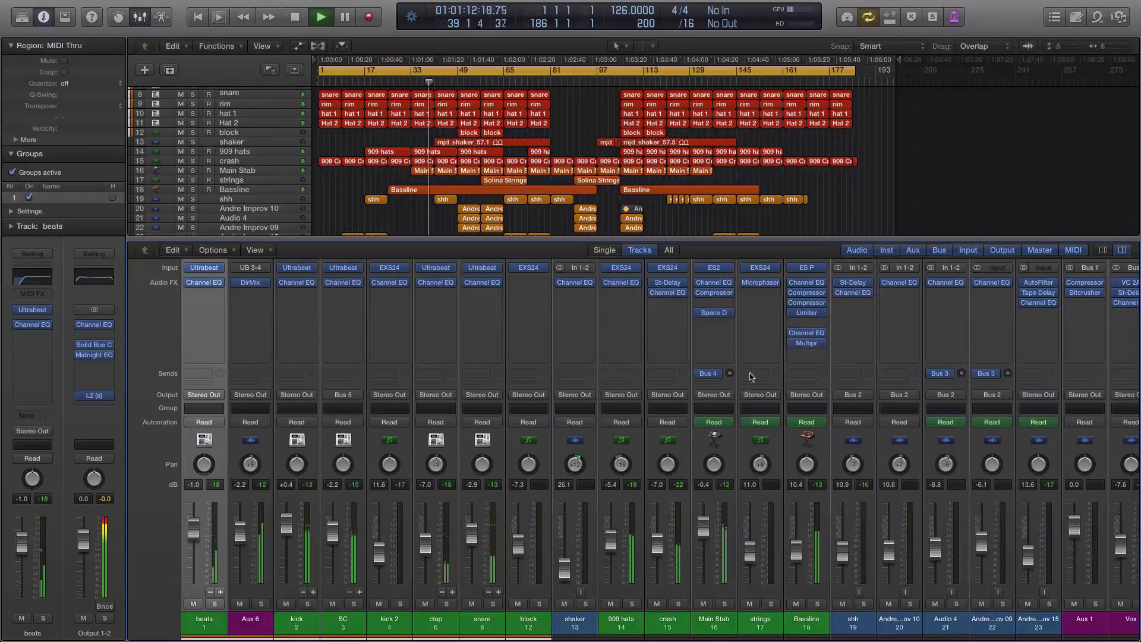
Step: With the Main Stab's ES2 open for review, set the Main Stab fader to -1.0 dB and the block fader to -6.8 dB, then stop playback
left_click(715, 268)
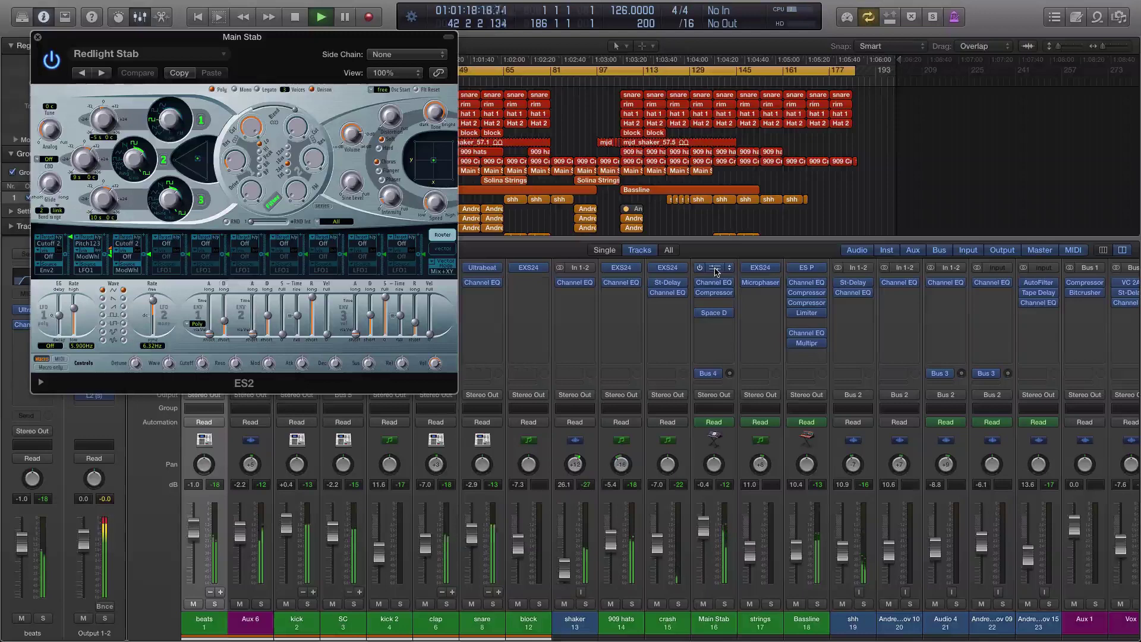
left_click_drag(705, 533, 706, 538)
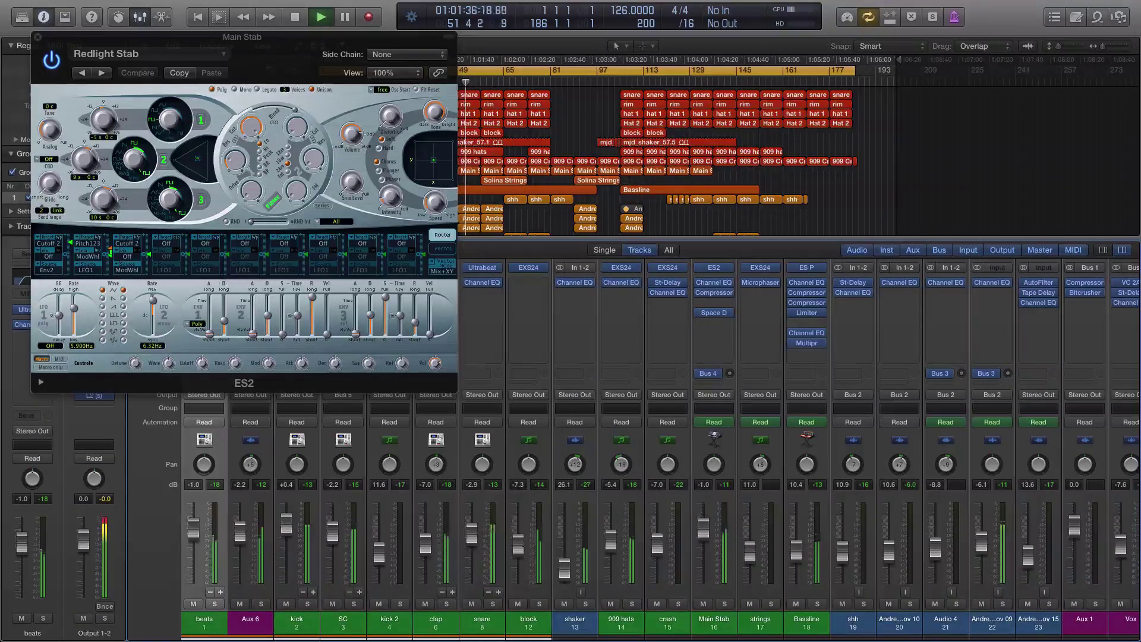
left_click_drag(522, 549, 523, 548)
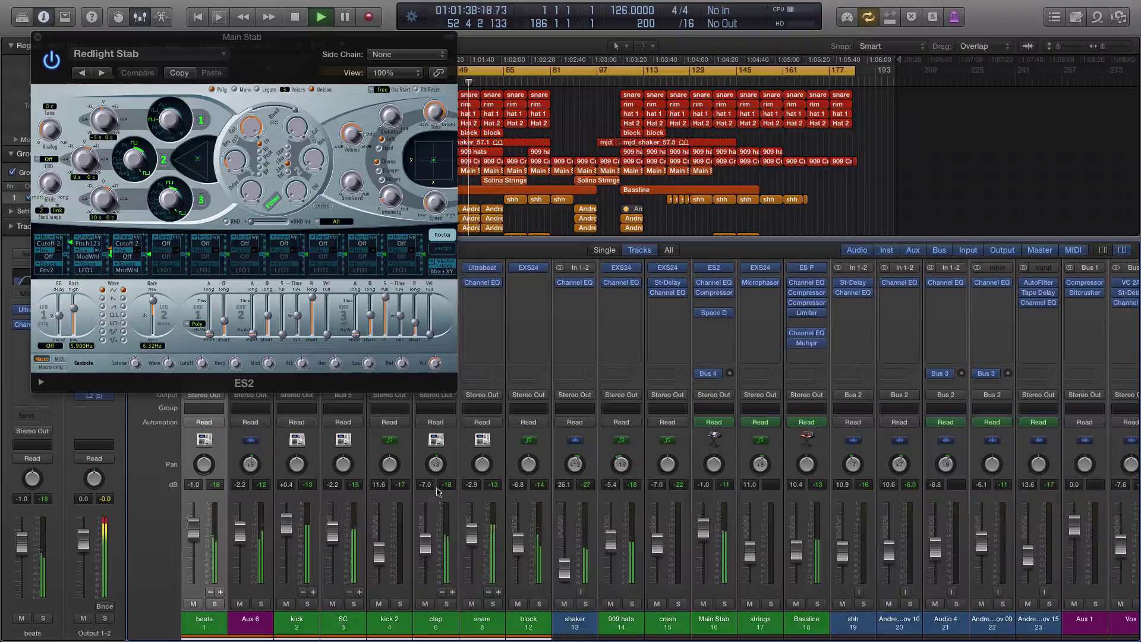
left_click(37, 37)
key("space")
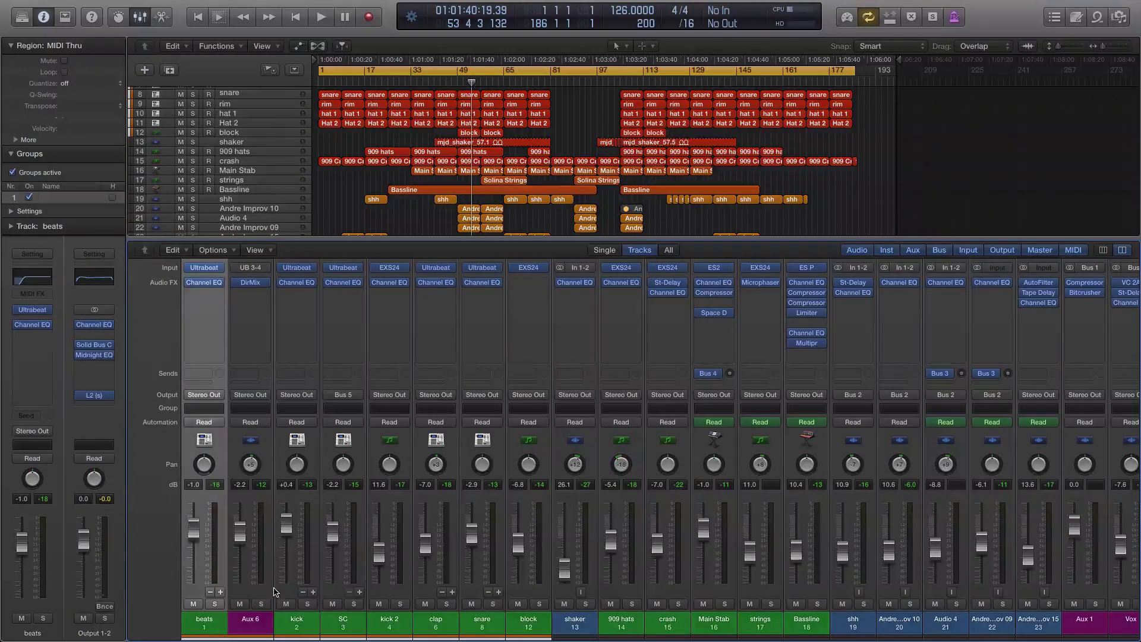
Step: Audition drum voices in the kick track's Ultrabeat, including Hard Kick, Heavy Snare and Cymbal Hit, and close the instrument
left_click(300, 267)
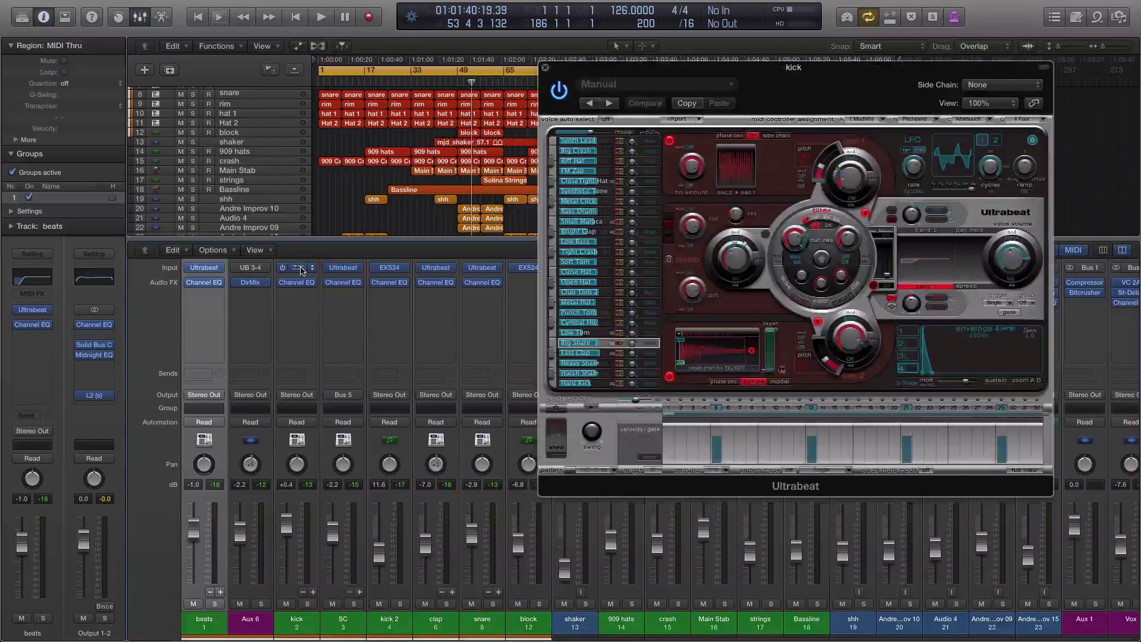
left_click_drag(932, 71, 466, 50)
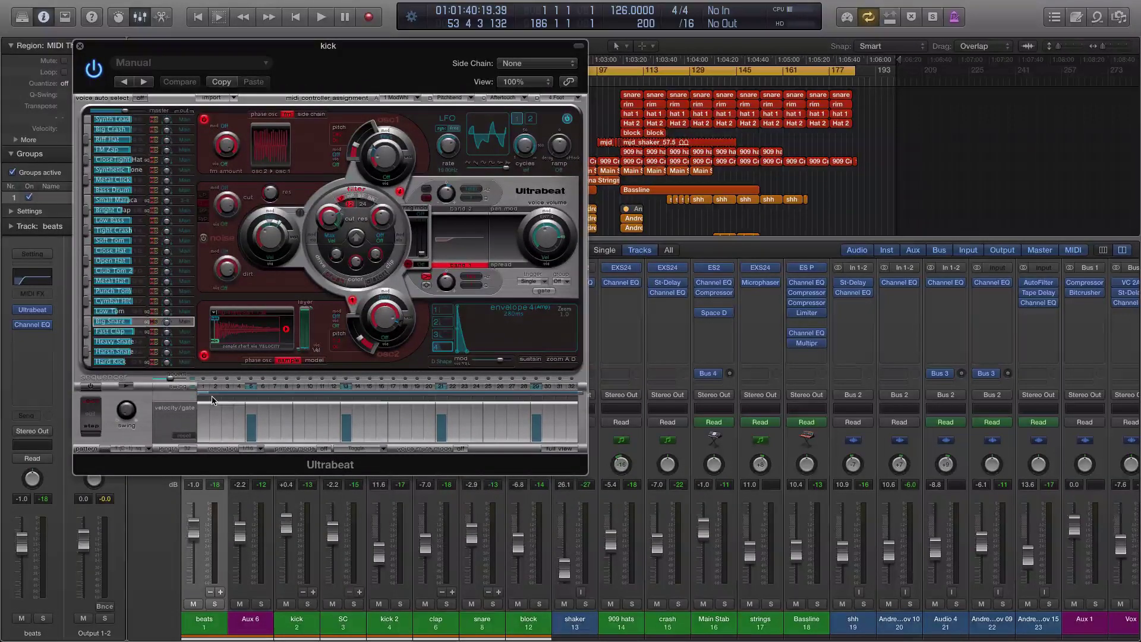
left_click_drag(129, 47, 411, 182)
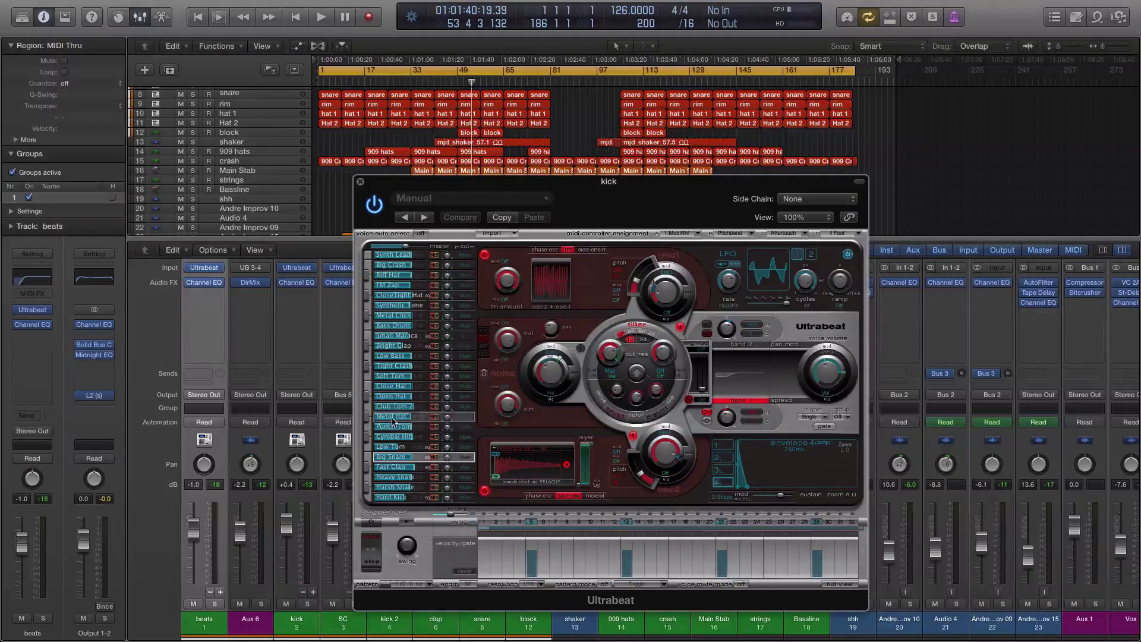
left_click(367, 497)
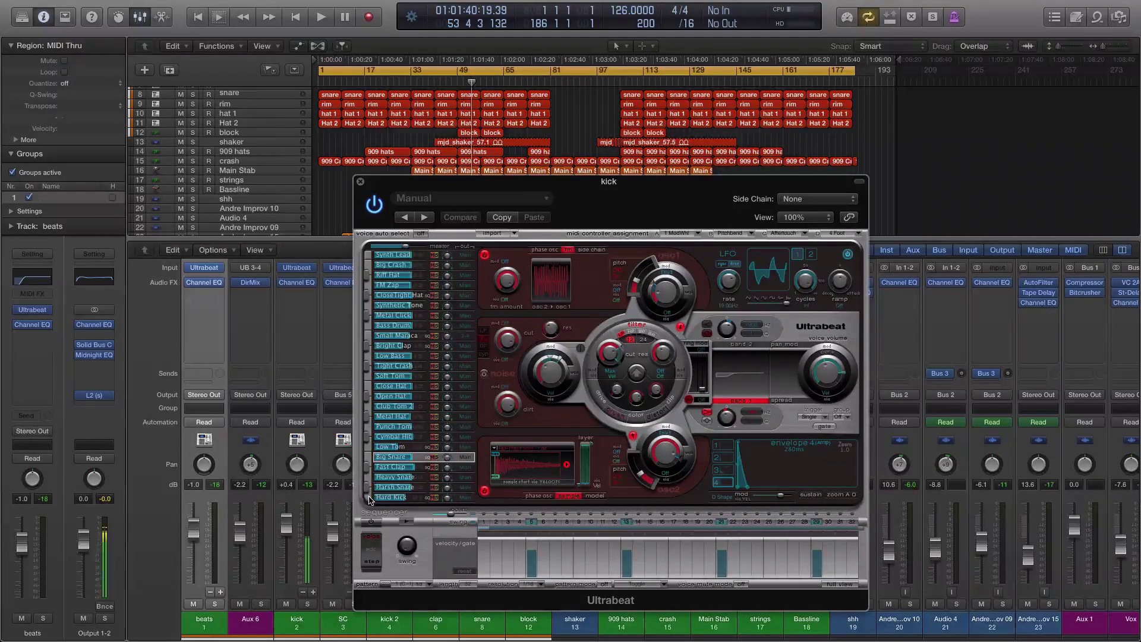
left_click(366, 477)
left_click(367, 435)
left_click(369, 497)
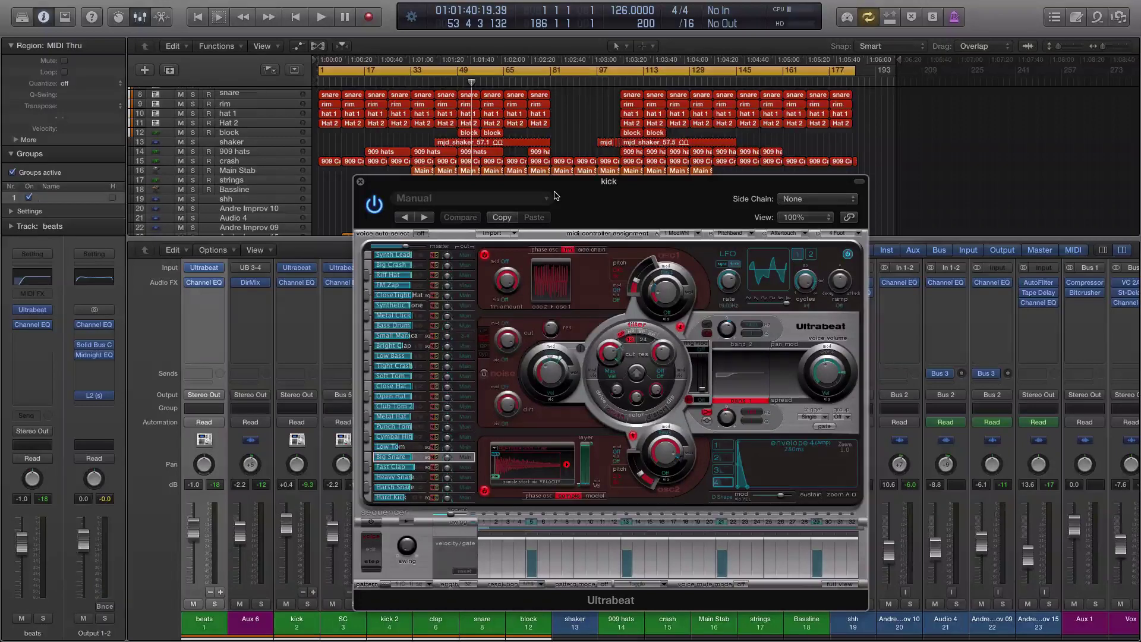
left_click_drag(564, 186, 681, 90)
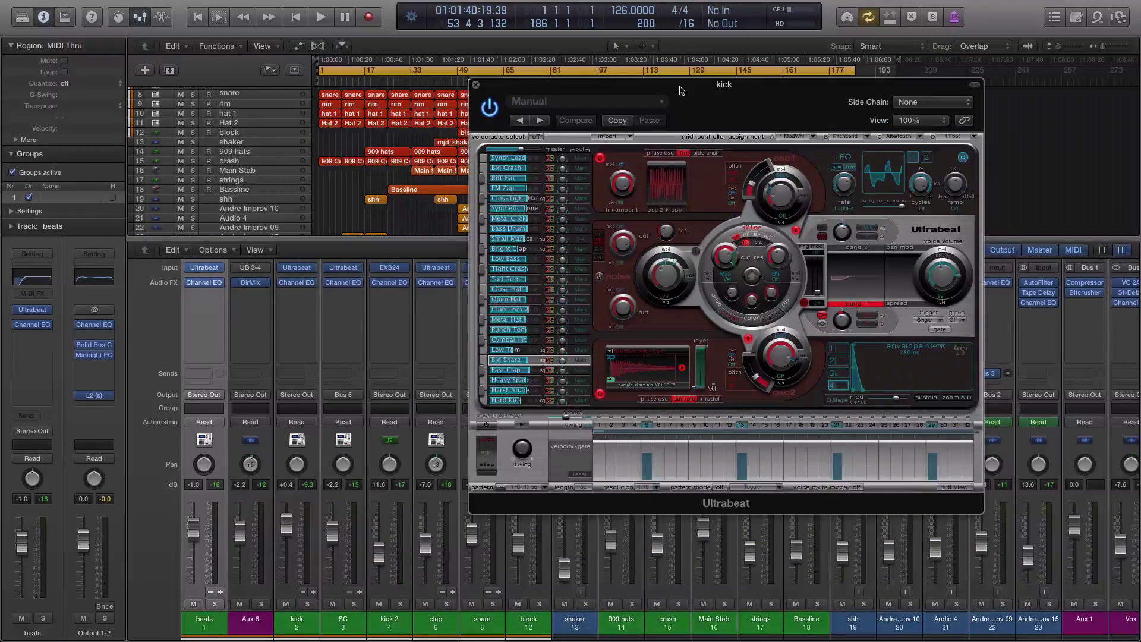
left_click(476, 84)
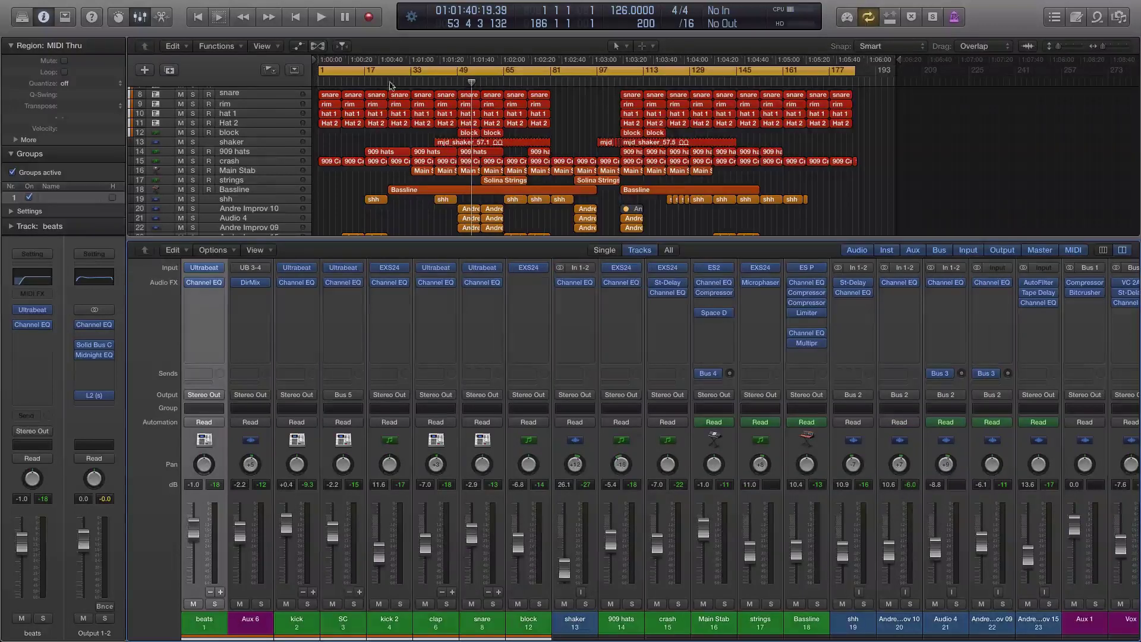
Step: Play from bar 17, listen to the 909 hats in solo while viewing their EXS24 sampler, and restore the full mix
left_click(366, 81)
key("space")
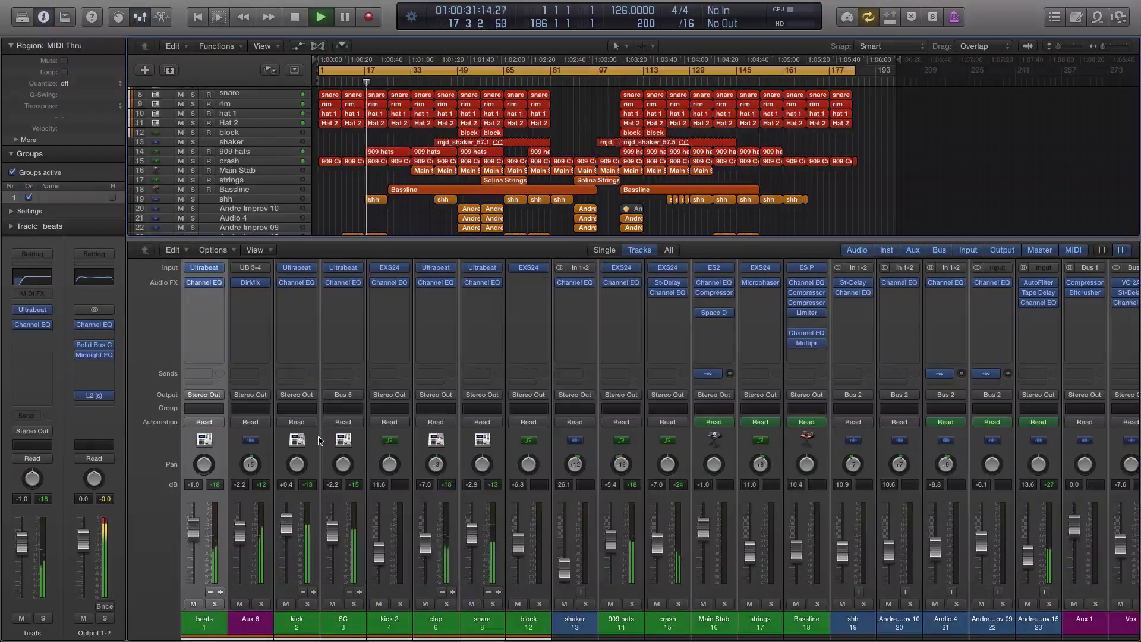
left_click(631, 603)
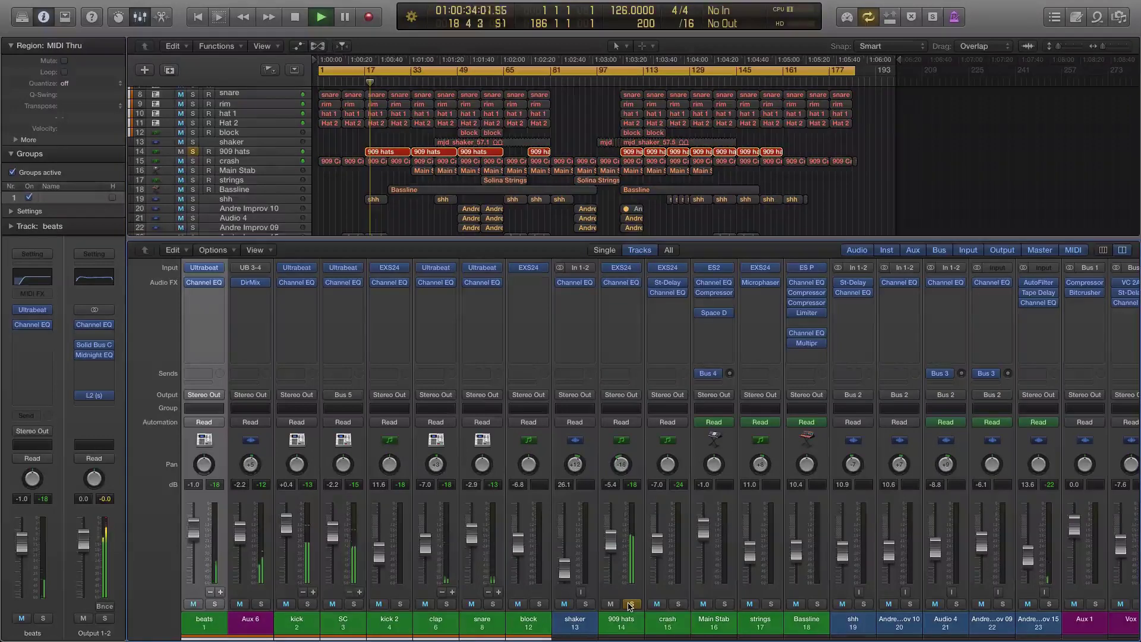
left_click(621, 269)
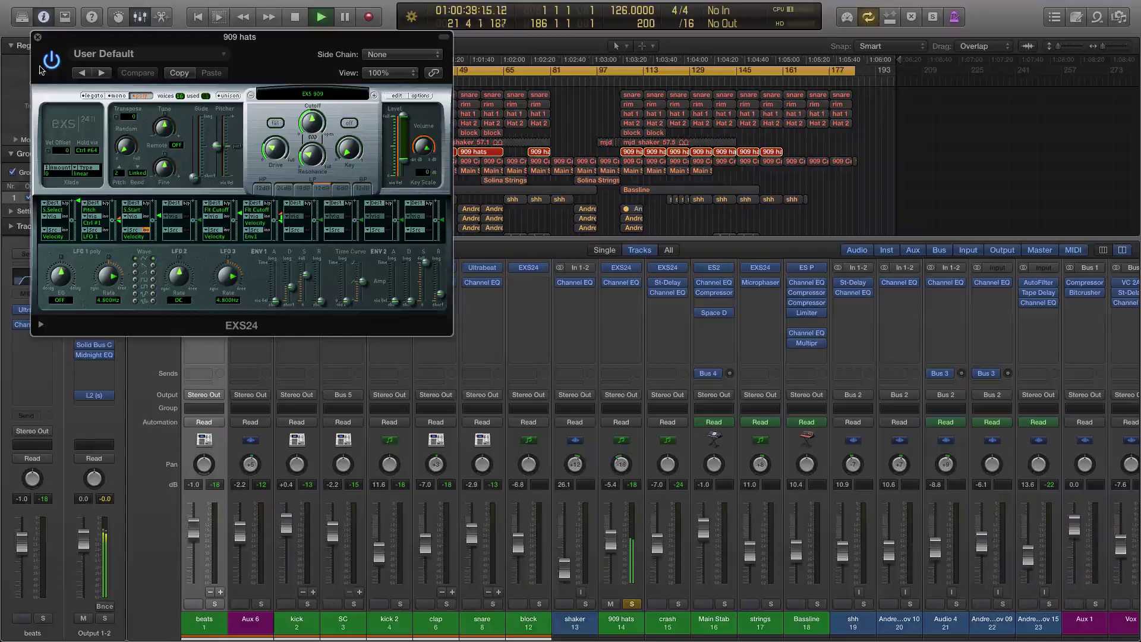
left_click(38, 37)
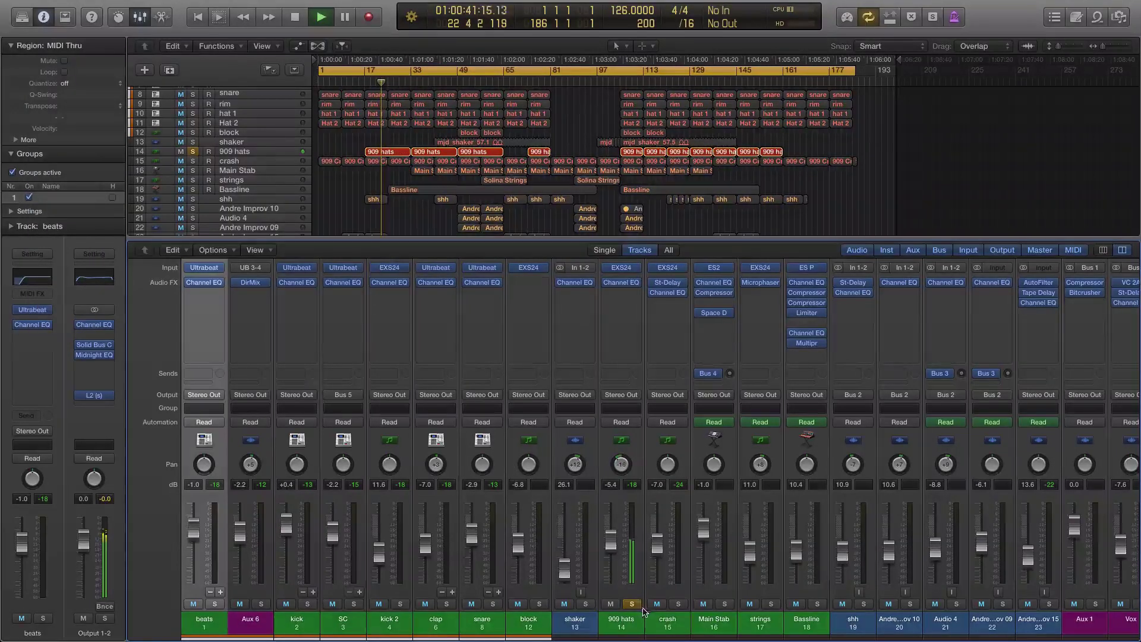
left_click(633, 604)
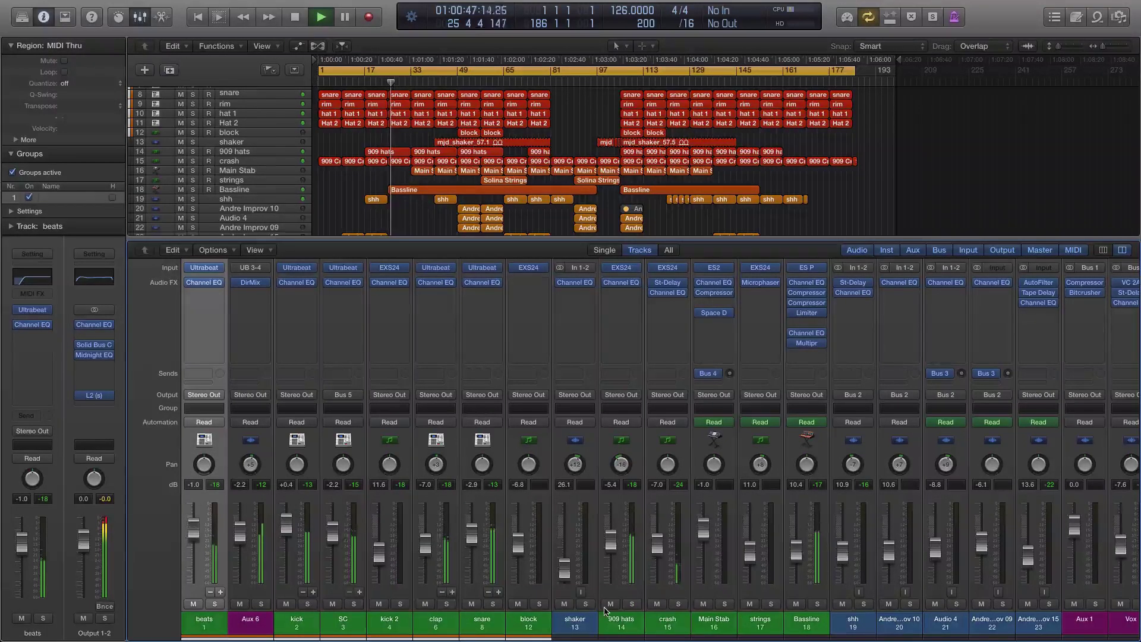
Step: Add two auxiliary output channel strips for the kick track's Ultrabeat and stop playback
left_click(312, 592)
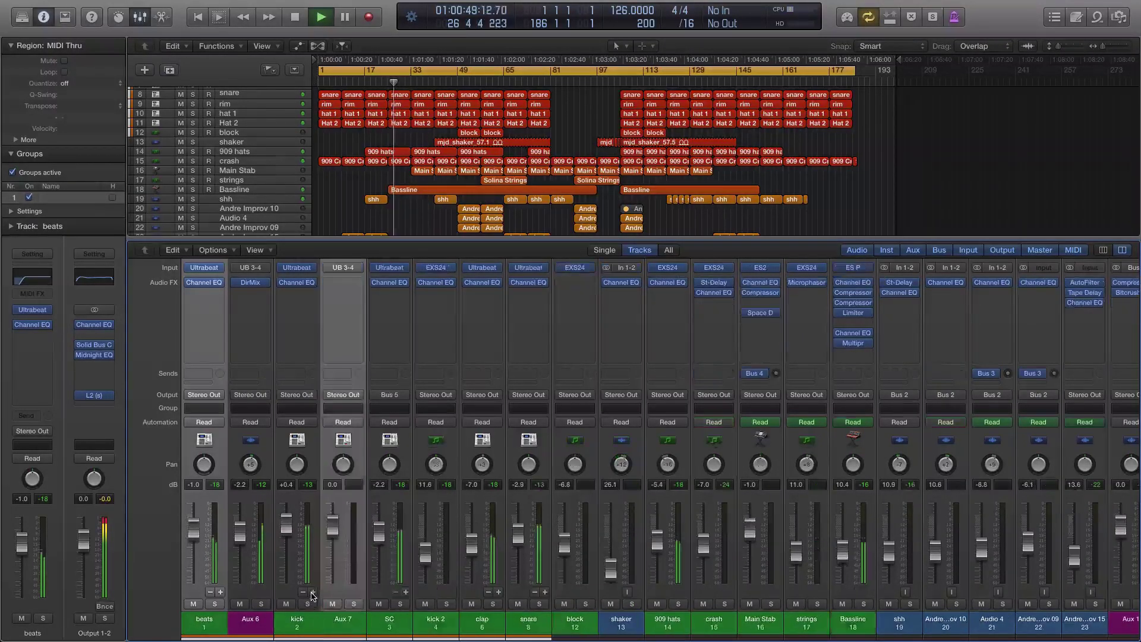
left_click(312, 592)
key("space")
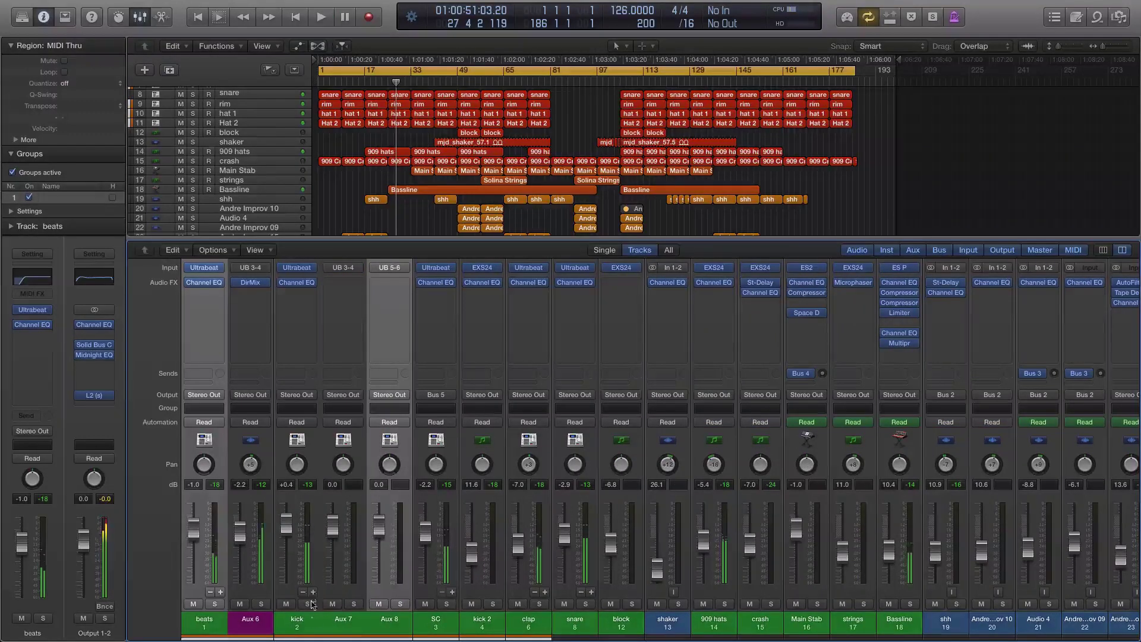
Step: Play the song from the start and briefly solo the kick, SC, clap and snare channels one after another
left_click(308, 604)
key("Return")
key("space")
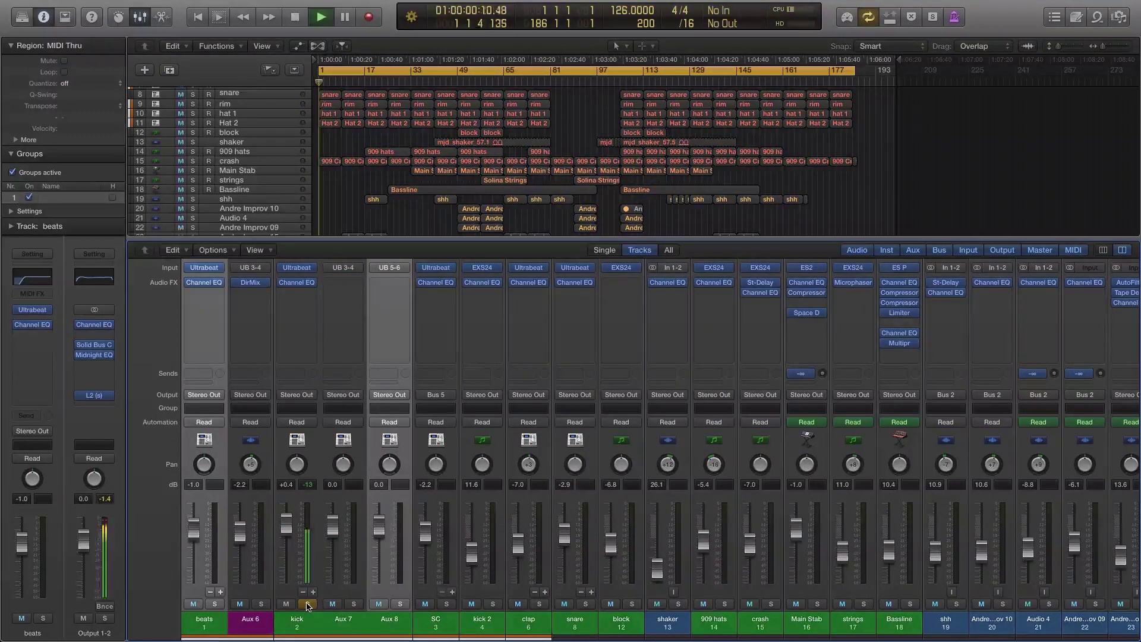
left_click(308, 603)
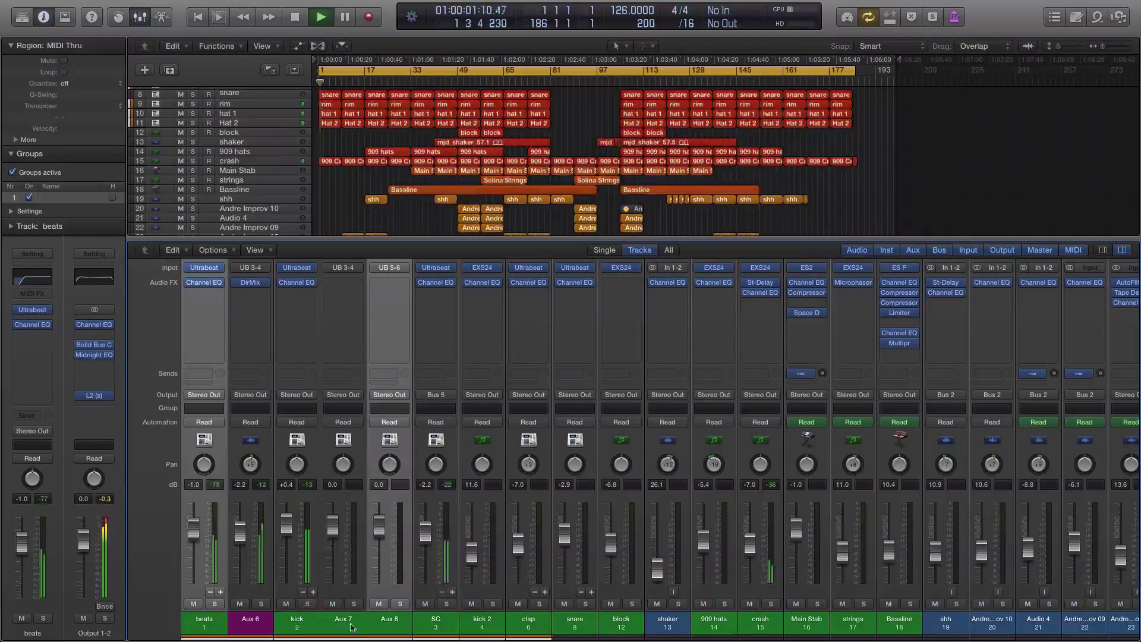
left_click(447, 604)
left_click(446, 603)
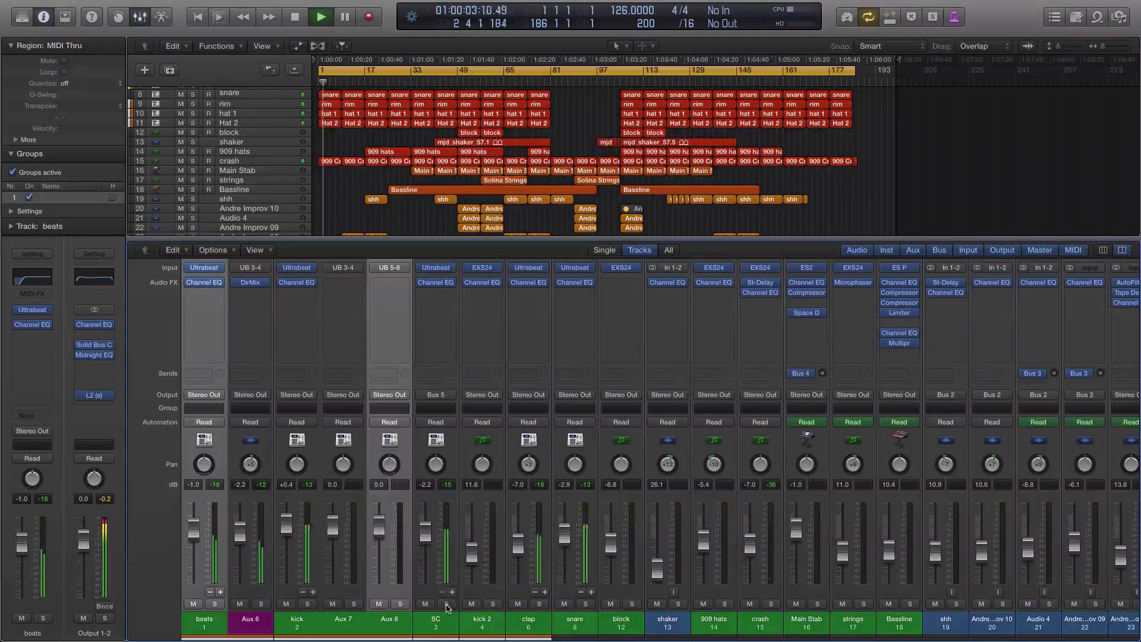
left_click(539, 604)
left_click(538, 604)
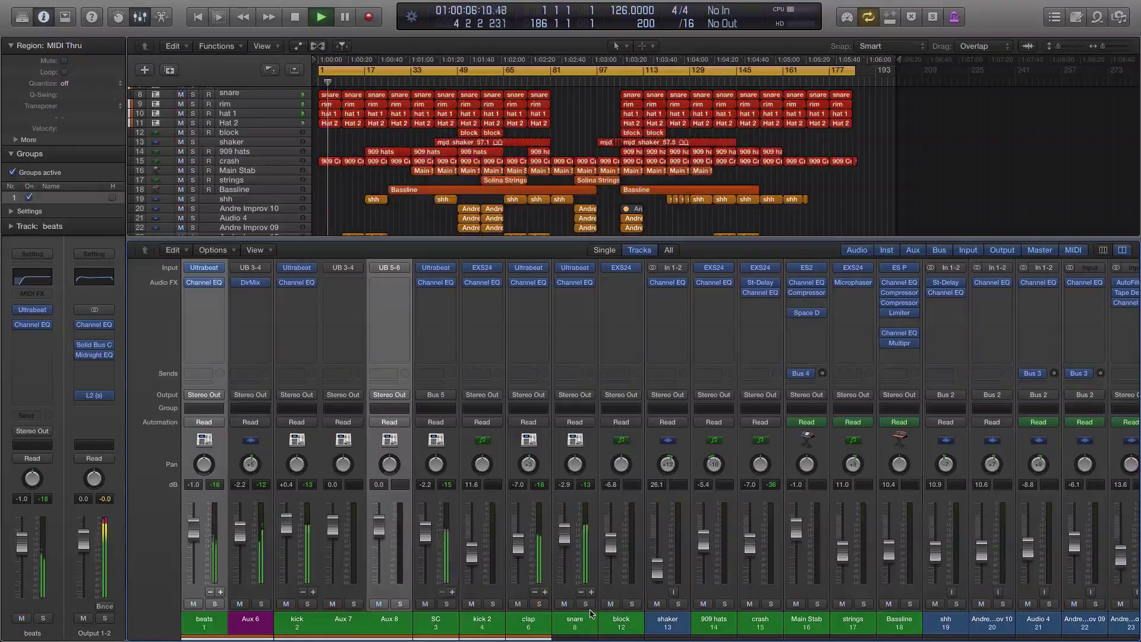
left_click(585, 603)
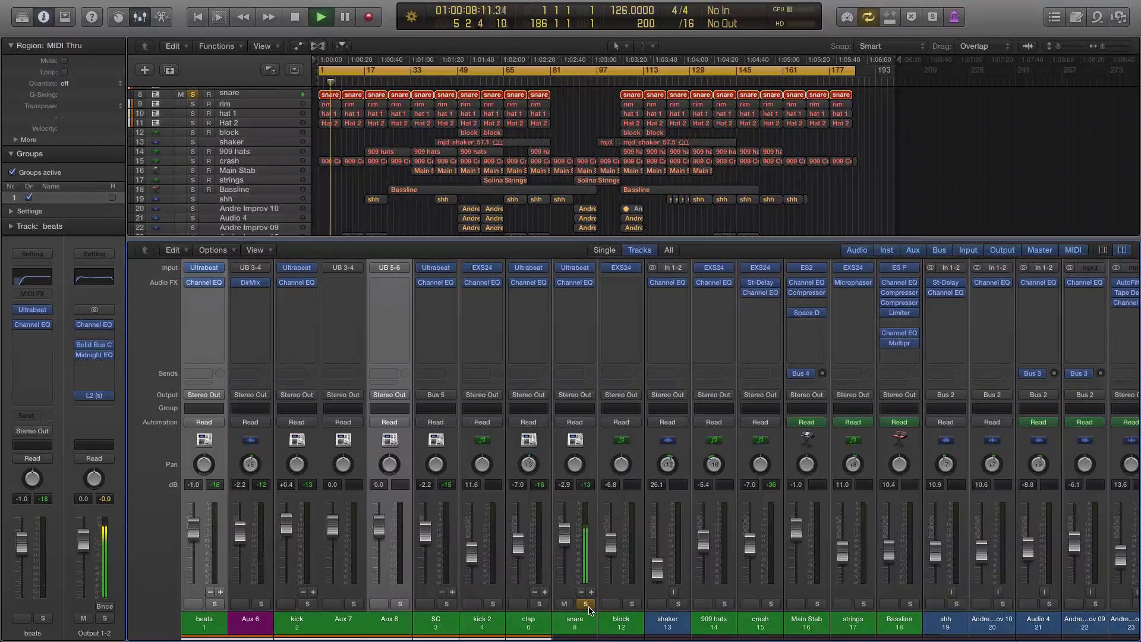
left_click(585, 604)
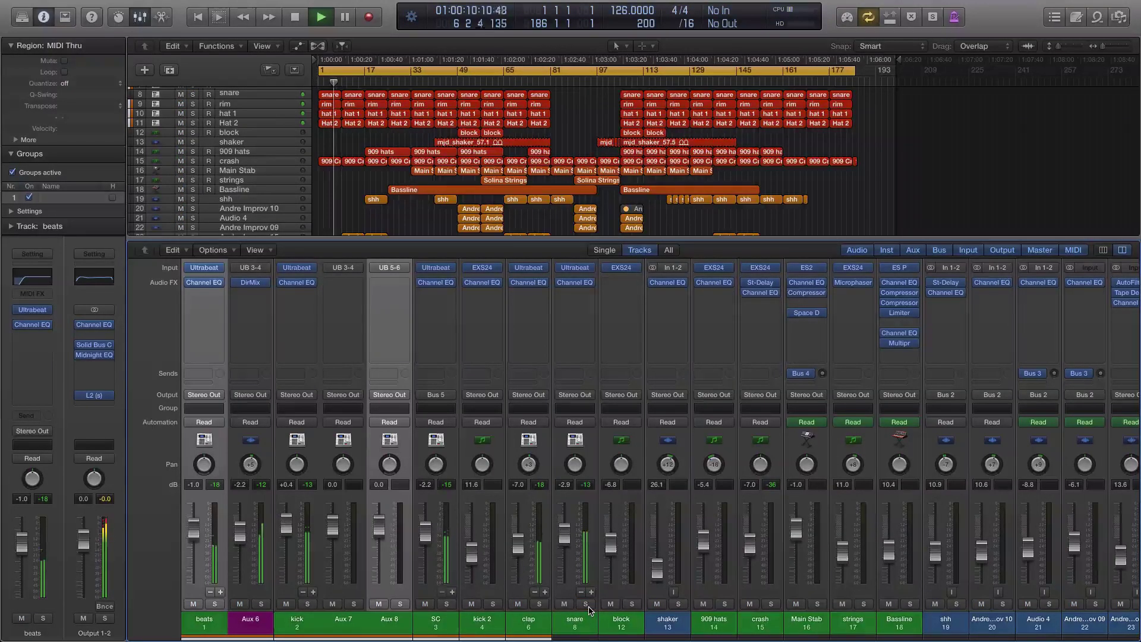
Step: Listen to the kick 2 channel in solo, unsolo it, and locate its first region in the arrangement
scroll(590, 609, "right", 10)
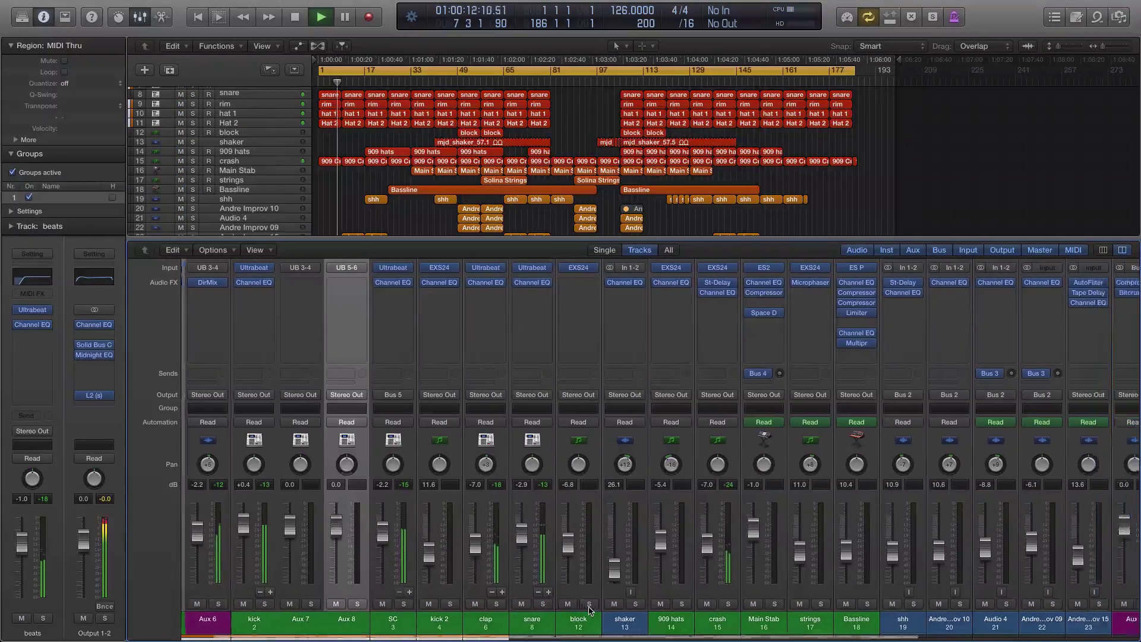
scroll(590, 609, "left", 10)
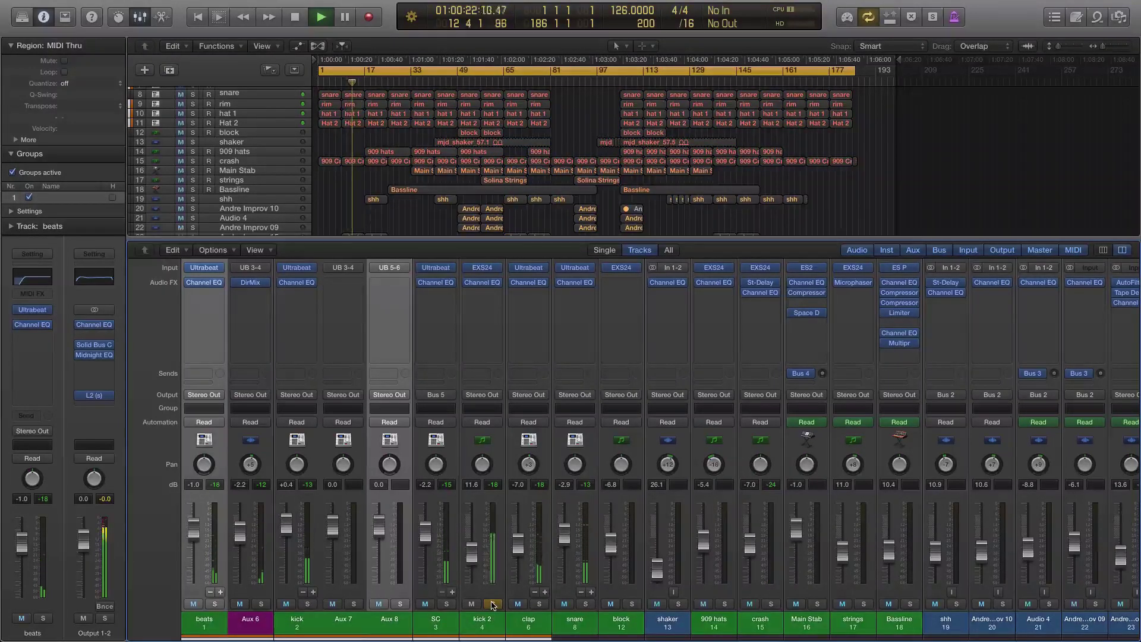
scroll(344, 170, "down", 3)
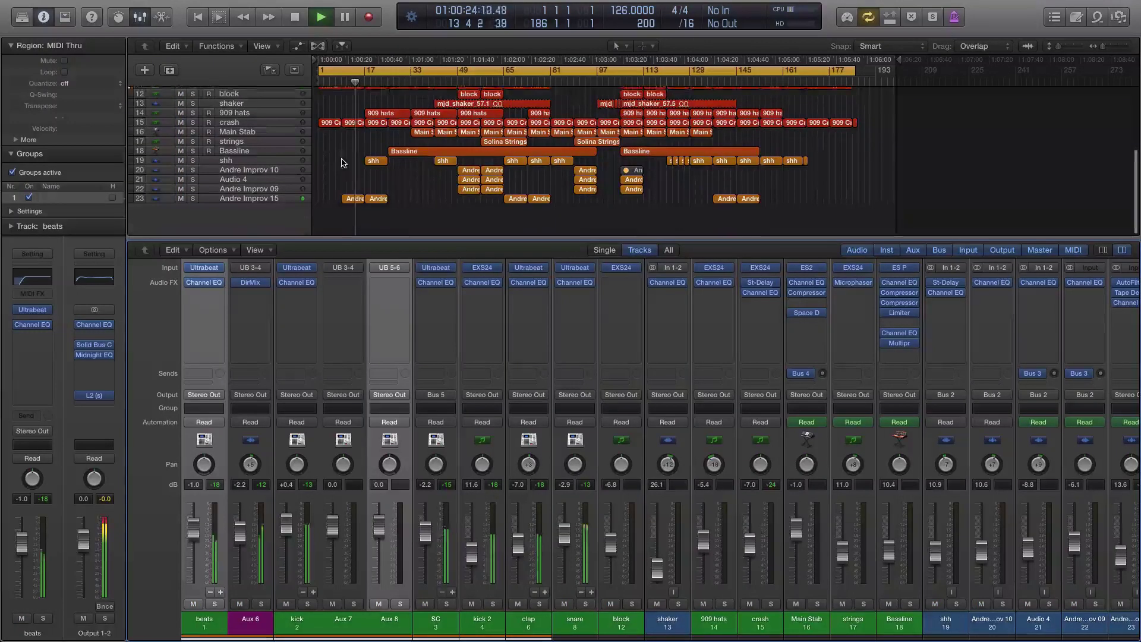
scroll(403, 189, "up", 8)
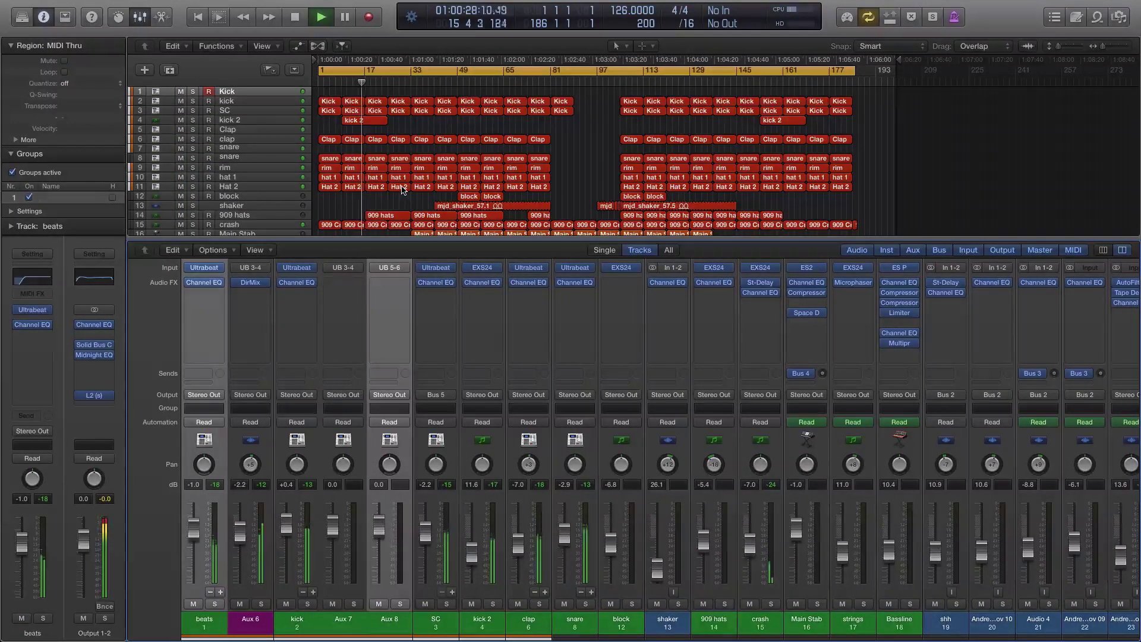
left_click(357, 121)
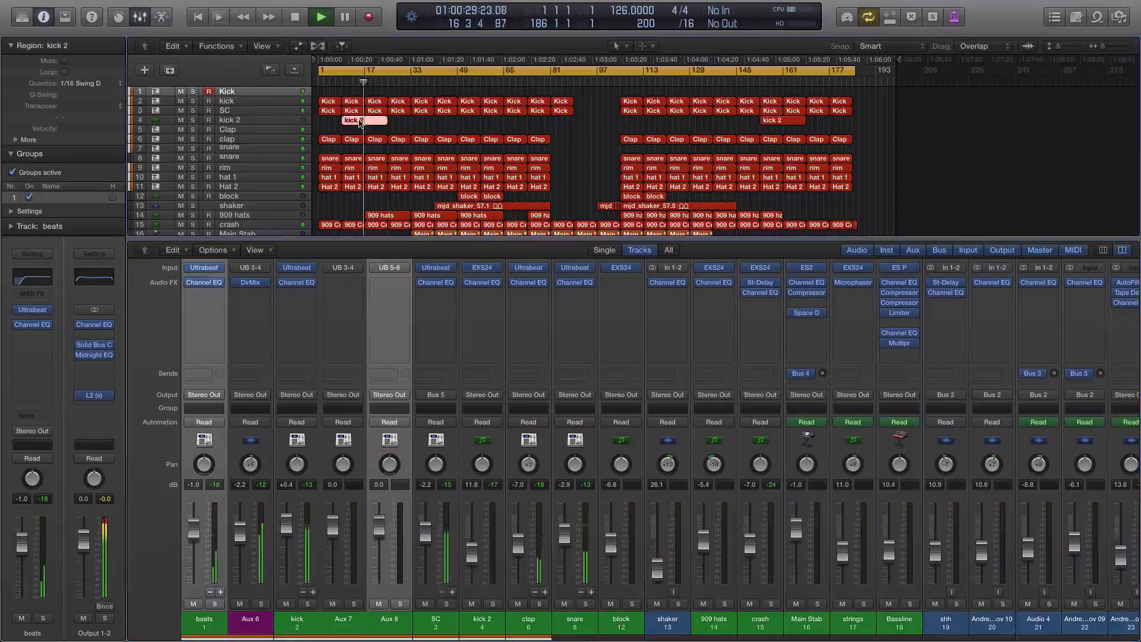
left_click(408, 124)
Step: Select the first shh region at bar 17 and look over the regions on the lower tracks
scroll(408, 124, "down", 5)
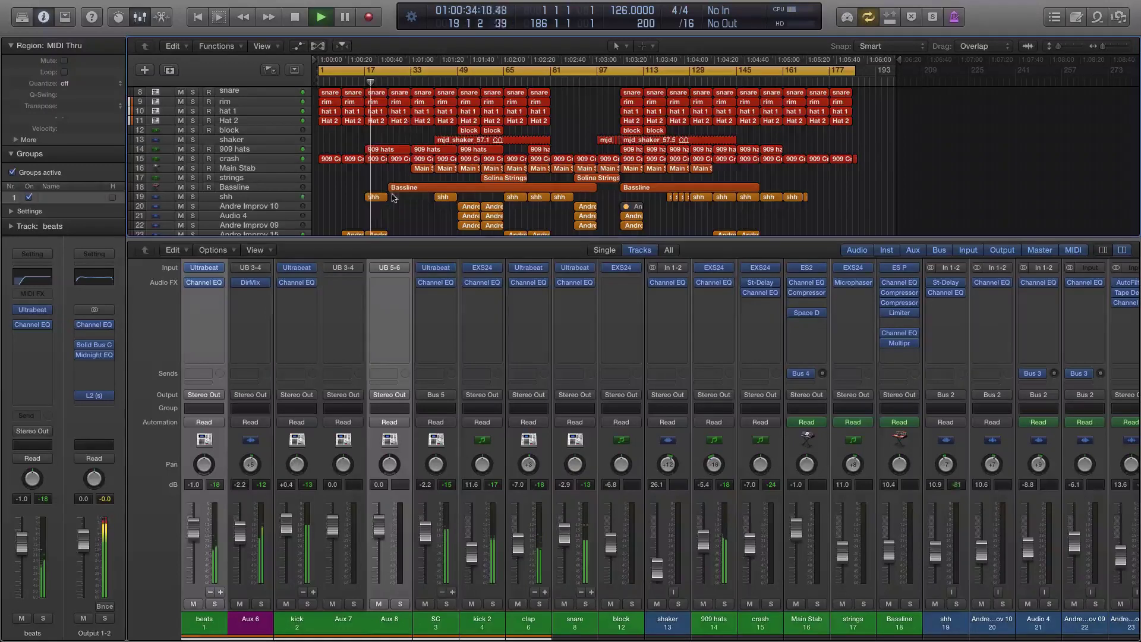
left_click(376, 200)
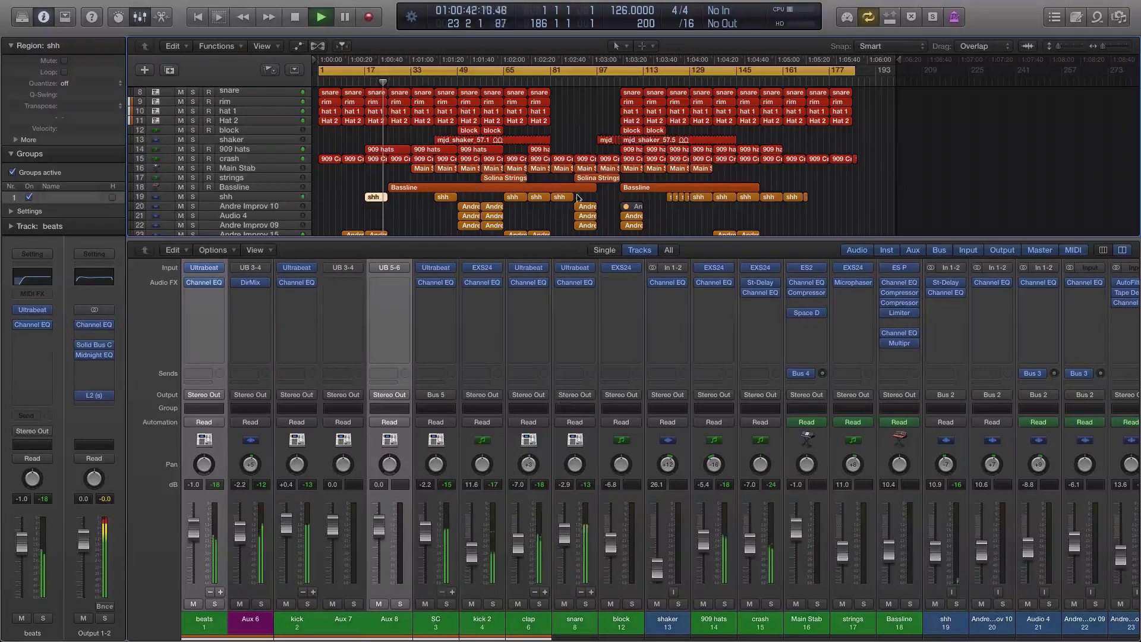
scroll(578, 198, "down", 3)
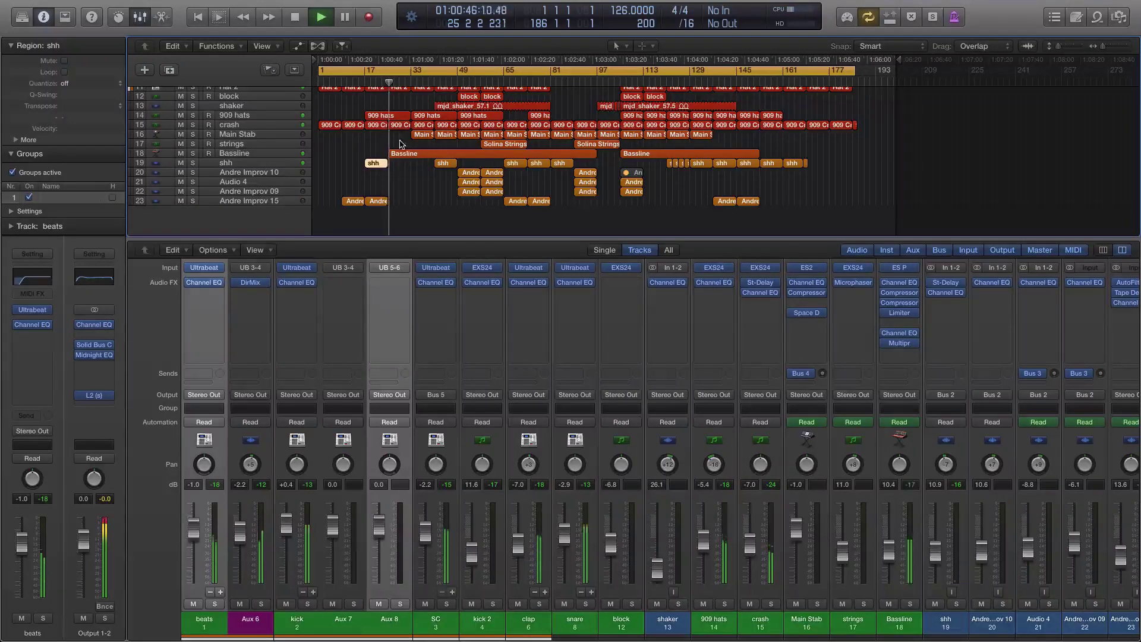
Step: Stop playback, open the bar 17 region of the kick track in the Piano Roll, and look through its notes
scroll(400, 144, "up", 10)
key("space")
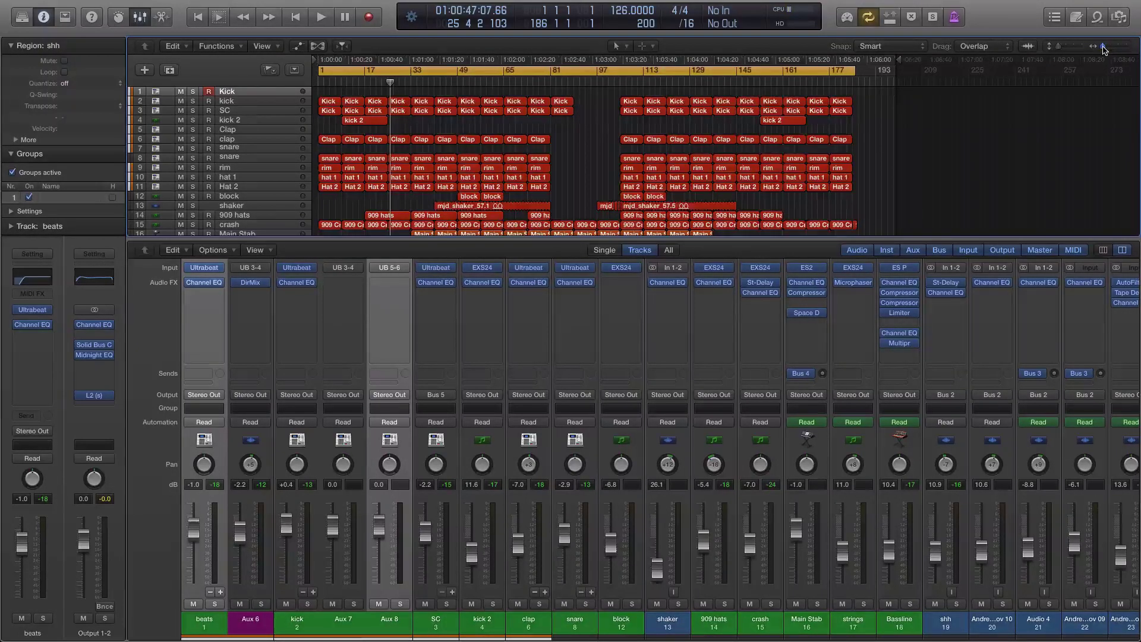
left_click_drag(1104, 49, 1105, 49)
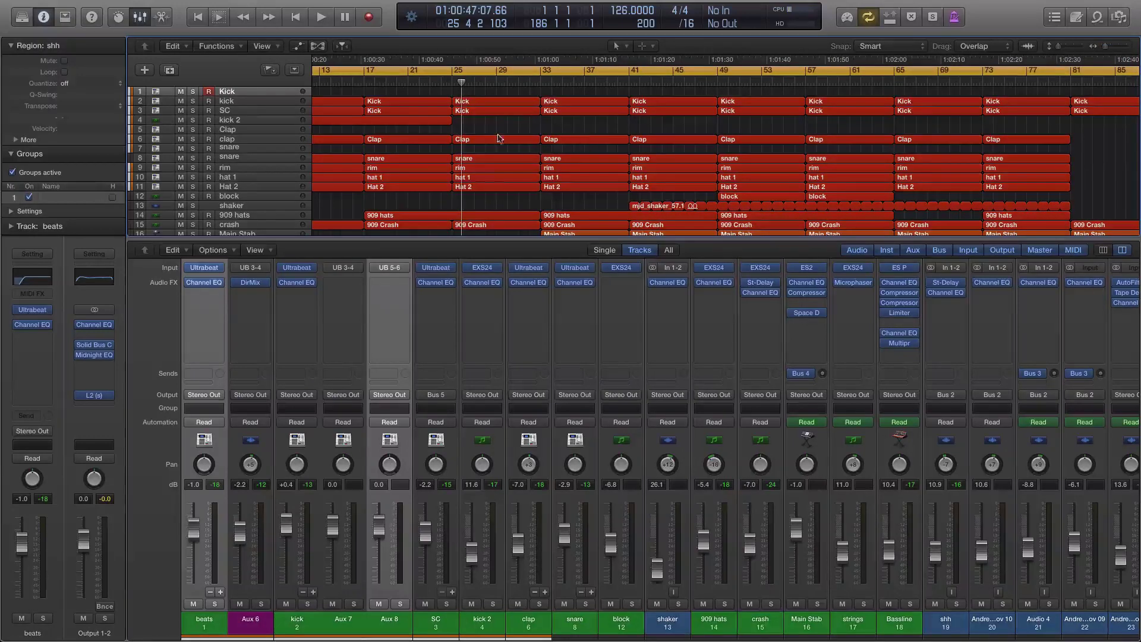
left_click(442, 104)
double_click(442, 104)
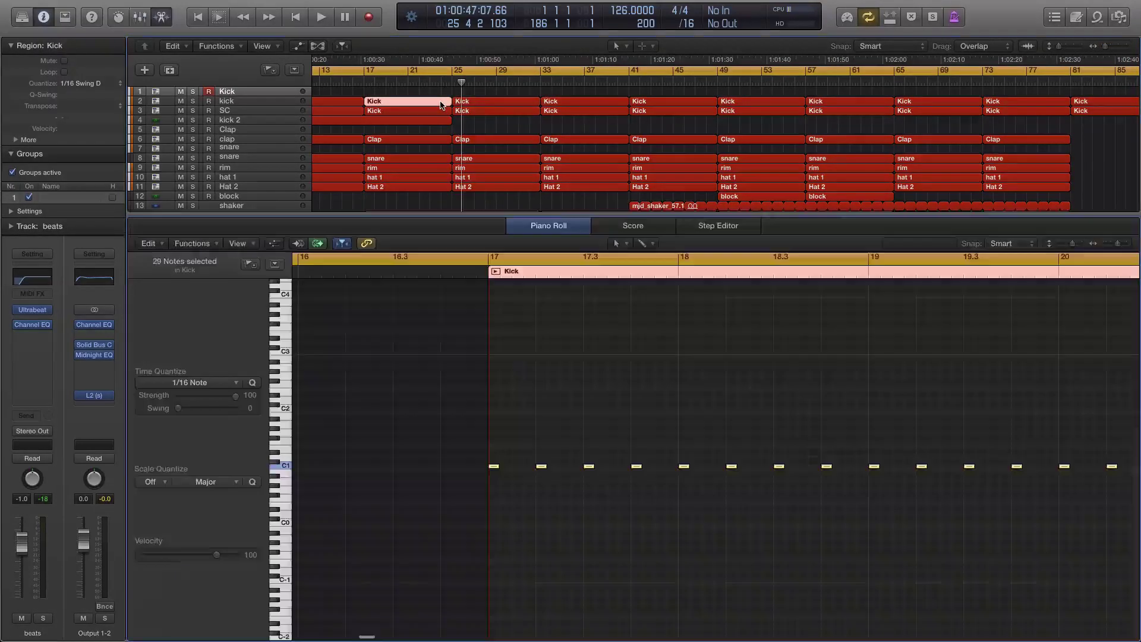
scroll(770, 385, "right", 10)
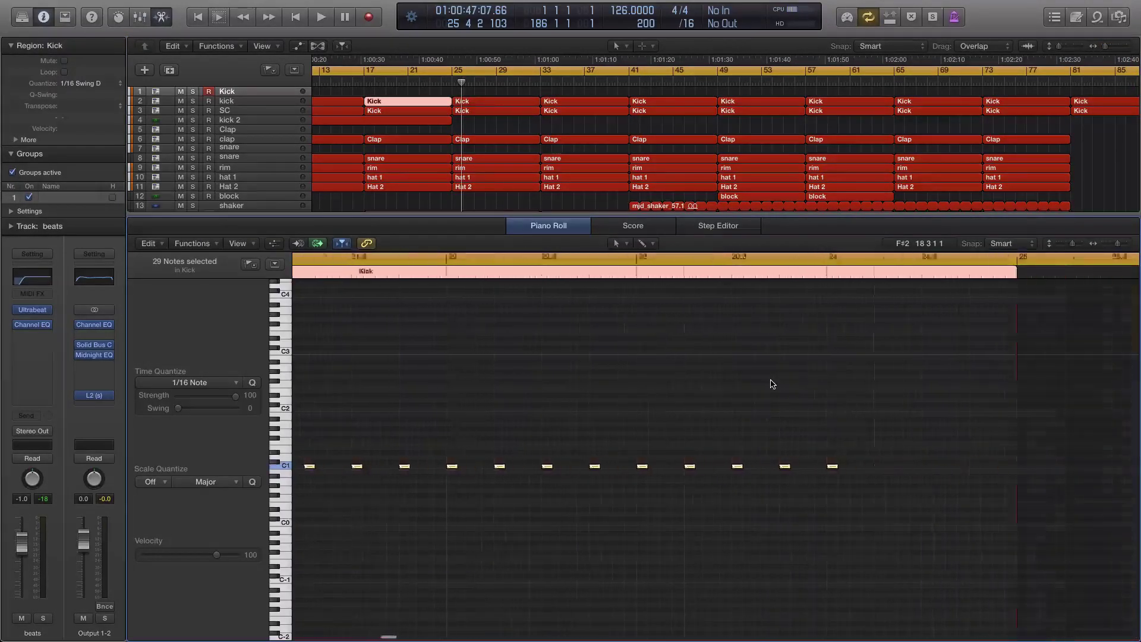
scroll(770, 385, "right", 1)
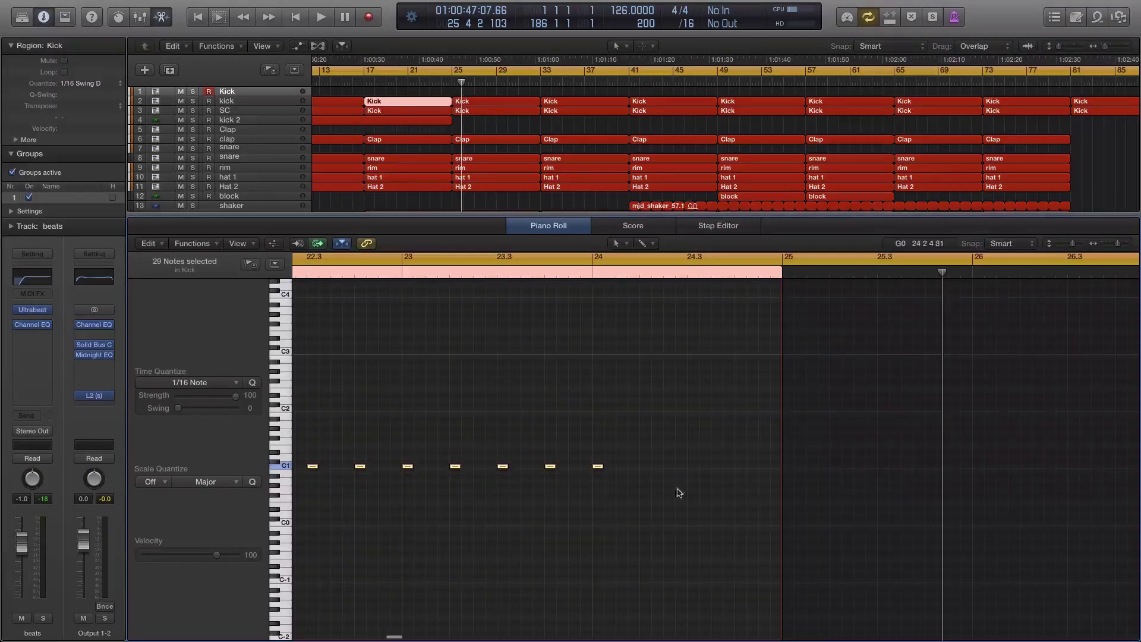
Step: Play the song from just before bar 17 and look over the regions on the lower tracks
left_click(360, 84)
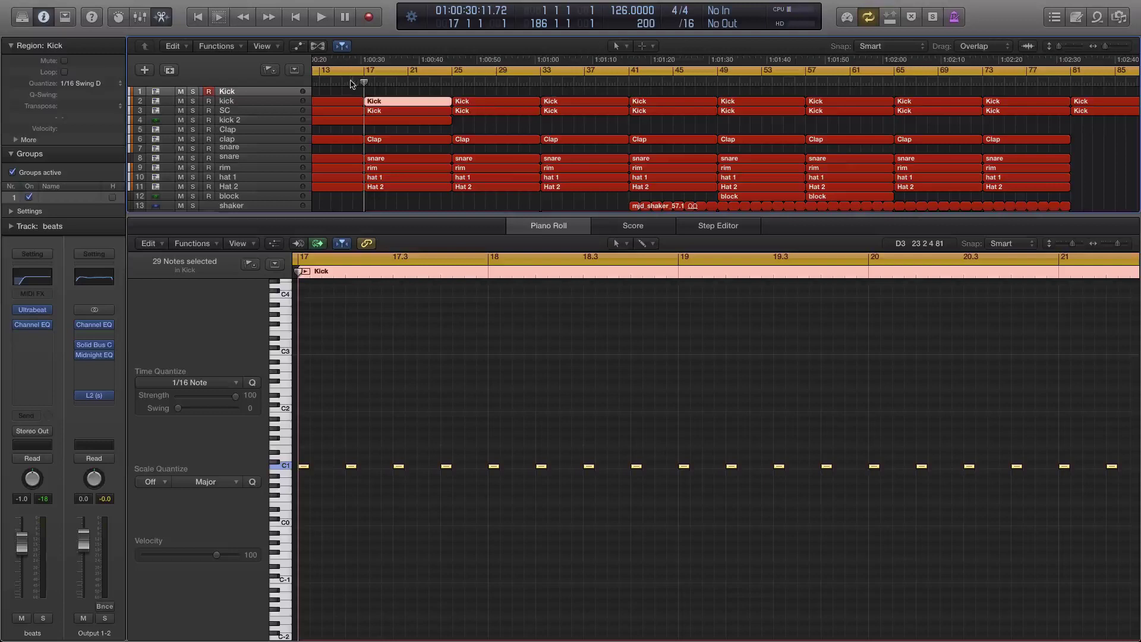
key("space")
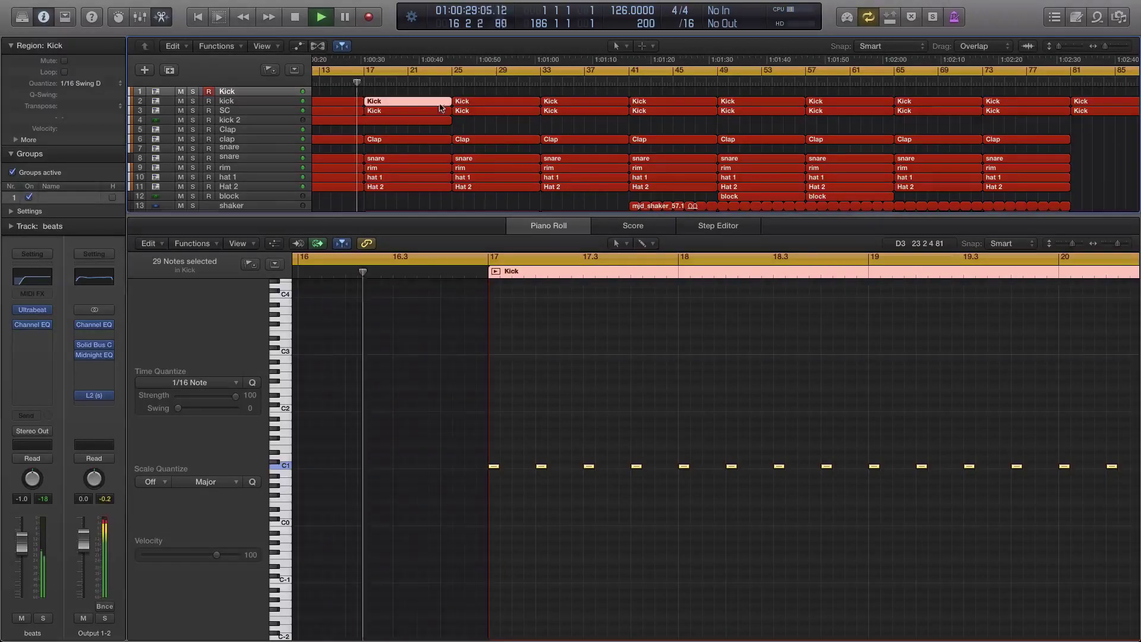
scroll(463, 119, "down", 1)
scroll(464, 118, "down", 10)
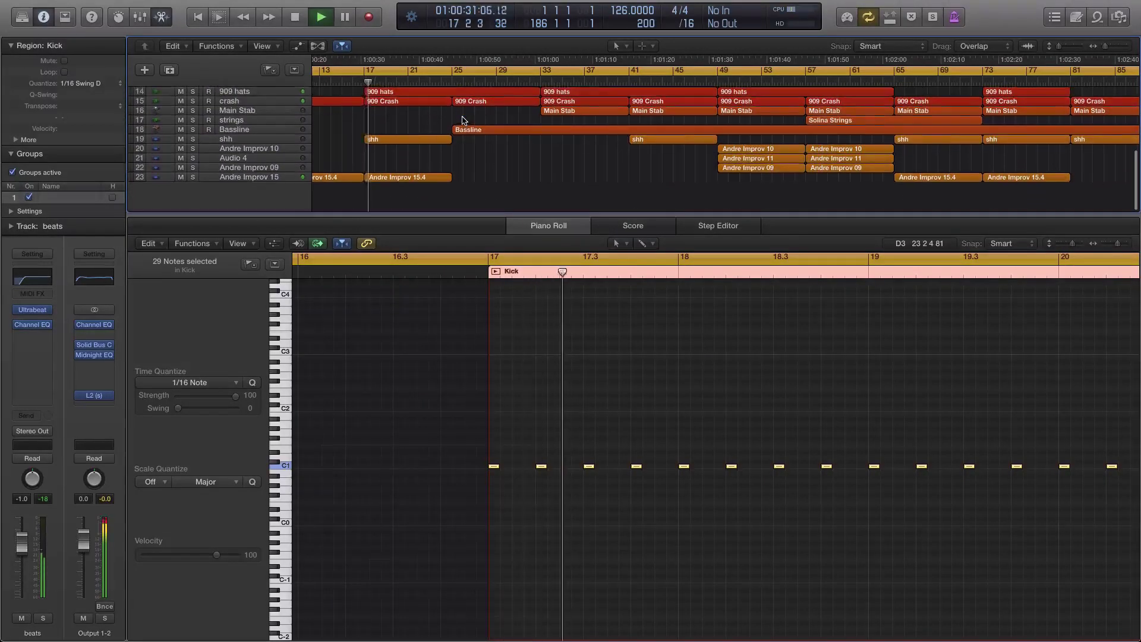
scroll(463, 119, "up", 10)
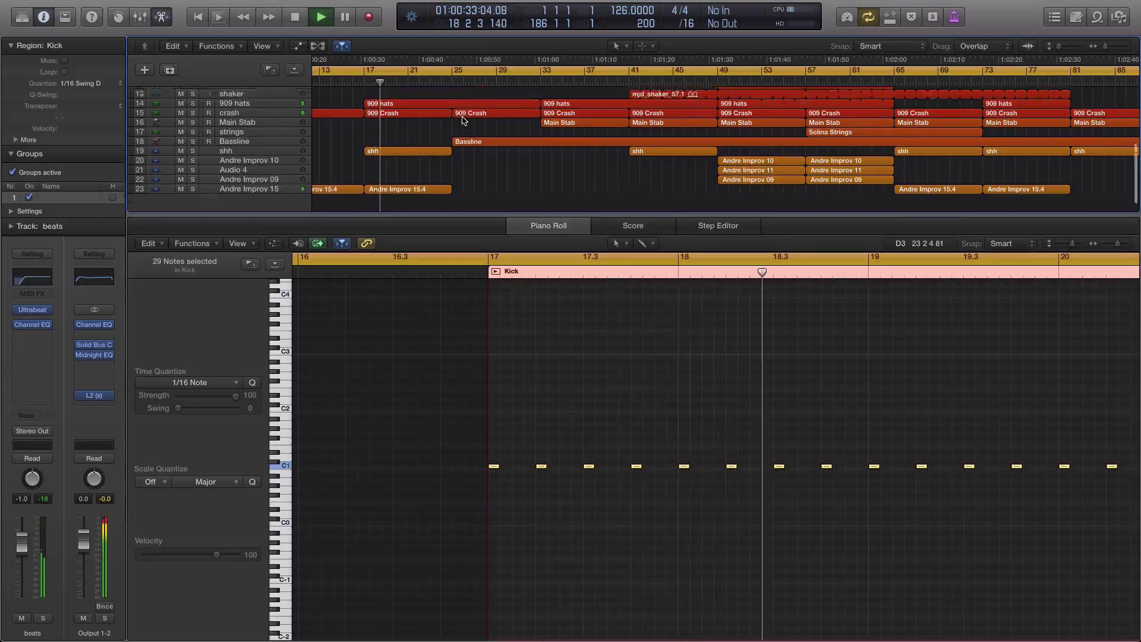
scroll(464, 120, "down", 2)
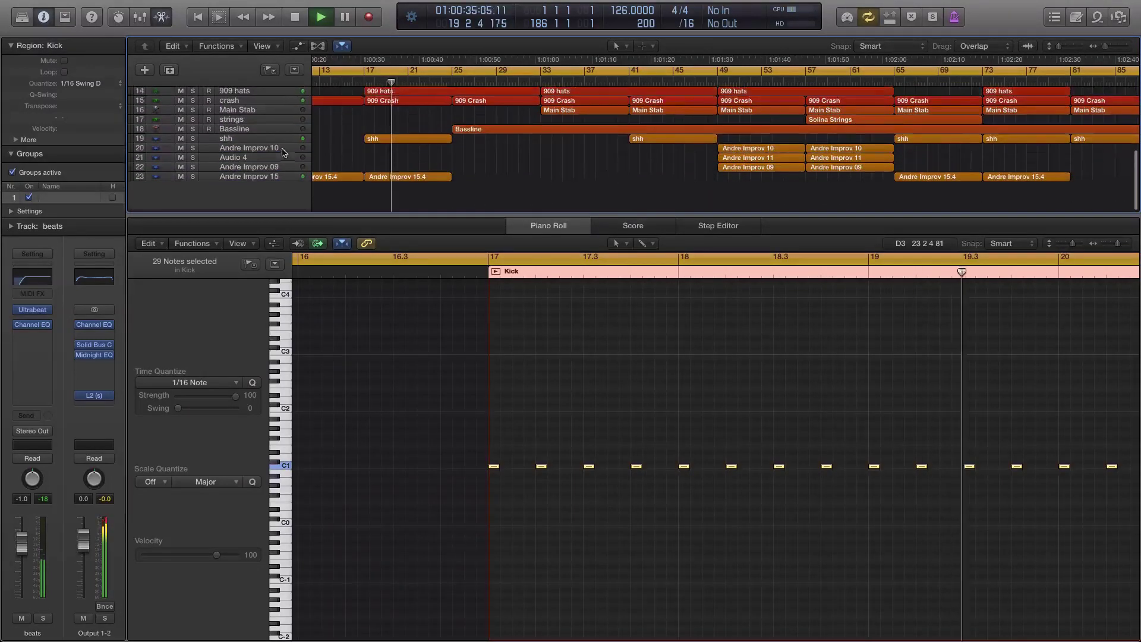
Step: Select the Improv 15 audio track on track 23, examine its AutoFilter plug-in settings, and close the plug-in
left_click(238, 177)
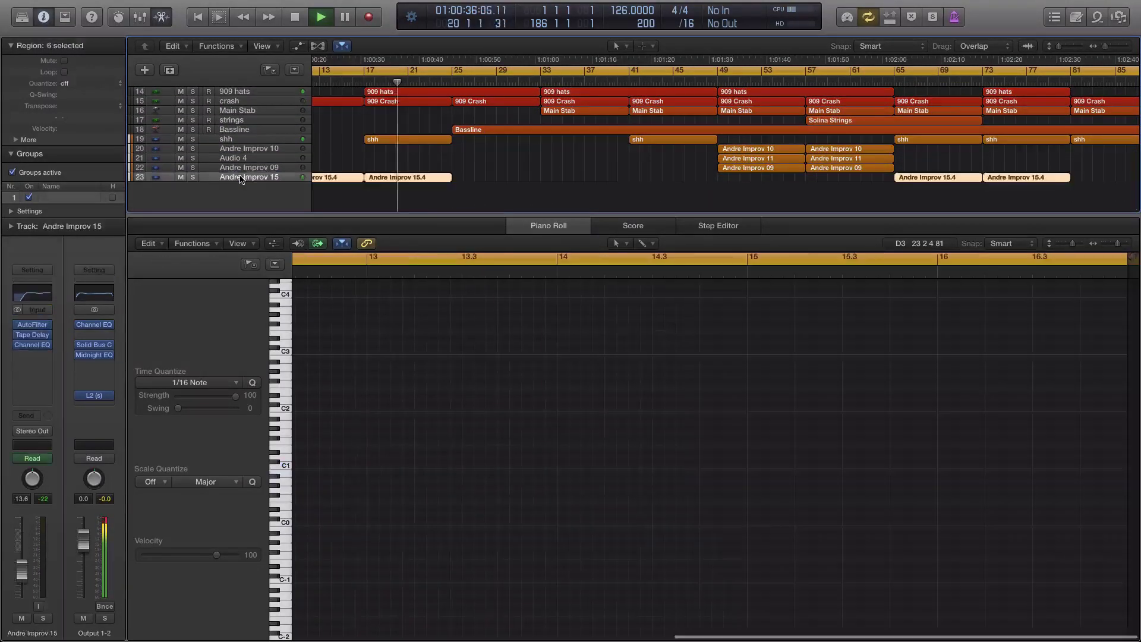
left_click(33, 326)
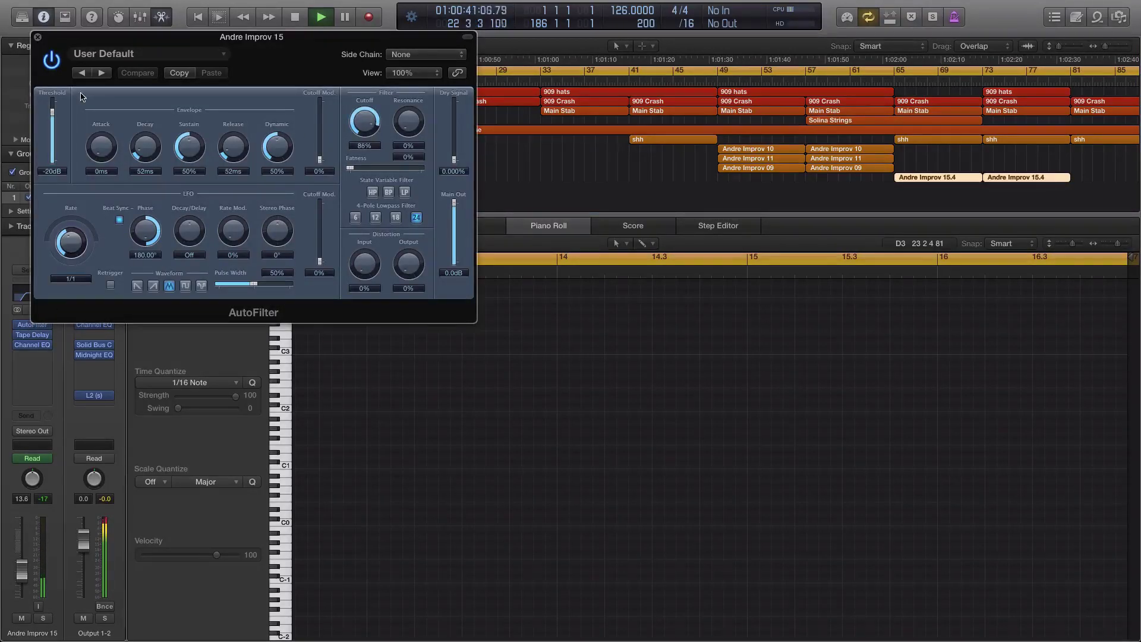
left_click(38, 38)
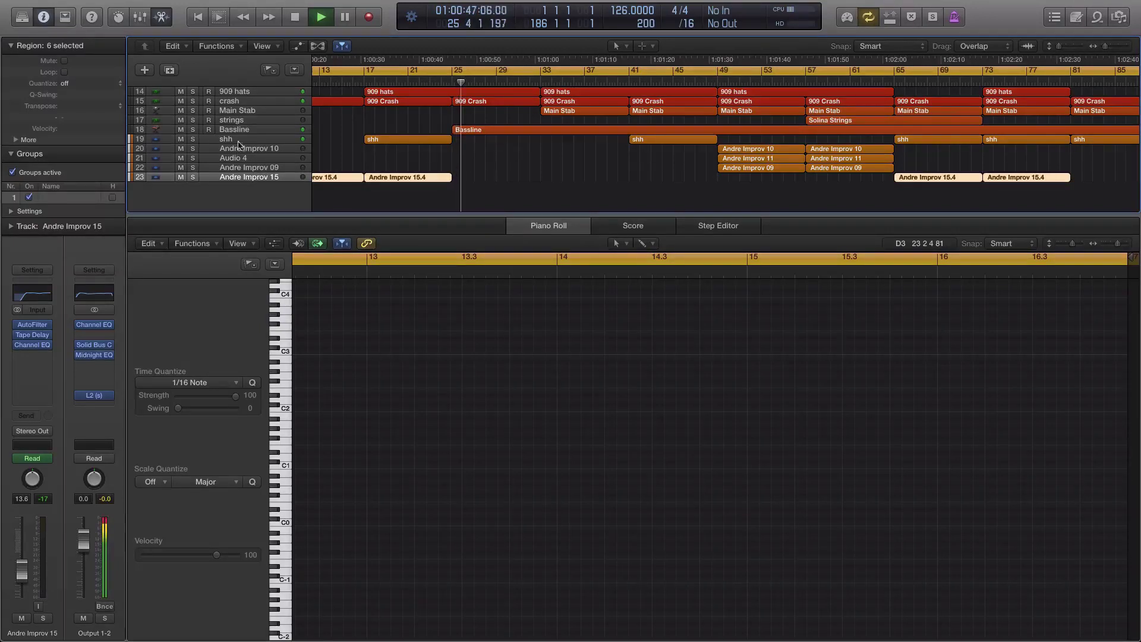
Step: Select the Bassline track and set the Out Ceiling of the main output's L2 limiter to -0.3
left_click(259, 130)
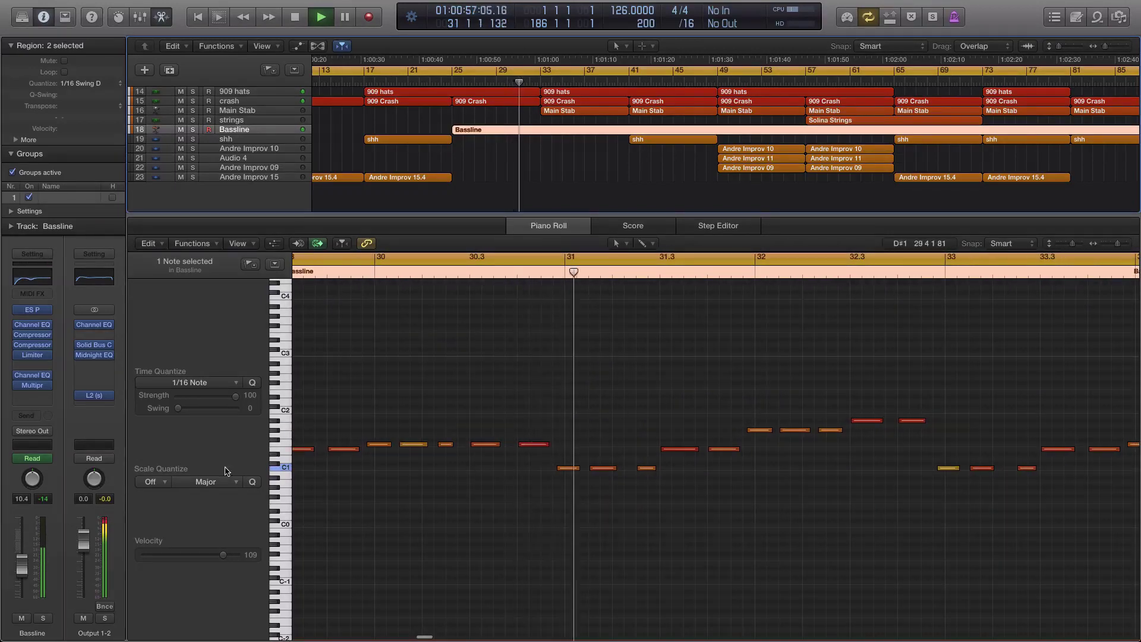
left_click(94, 395)
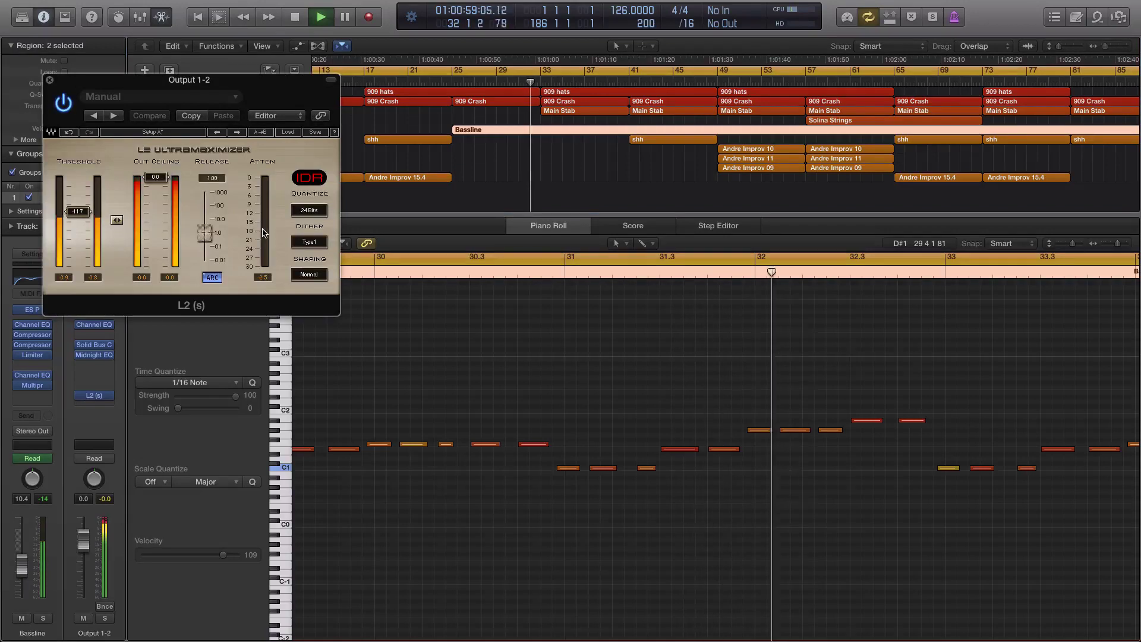
left_click_drag(169, 179, 167, 181)
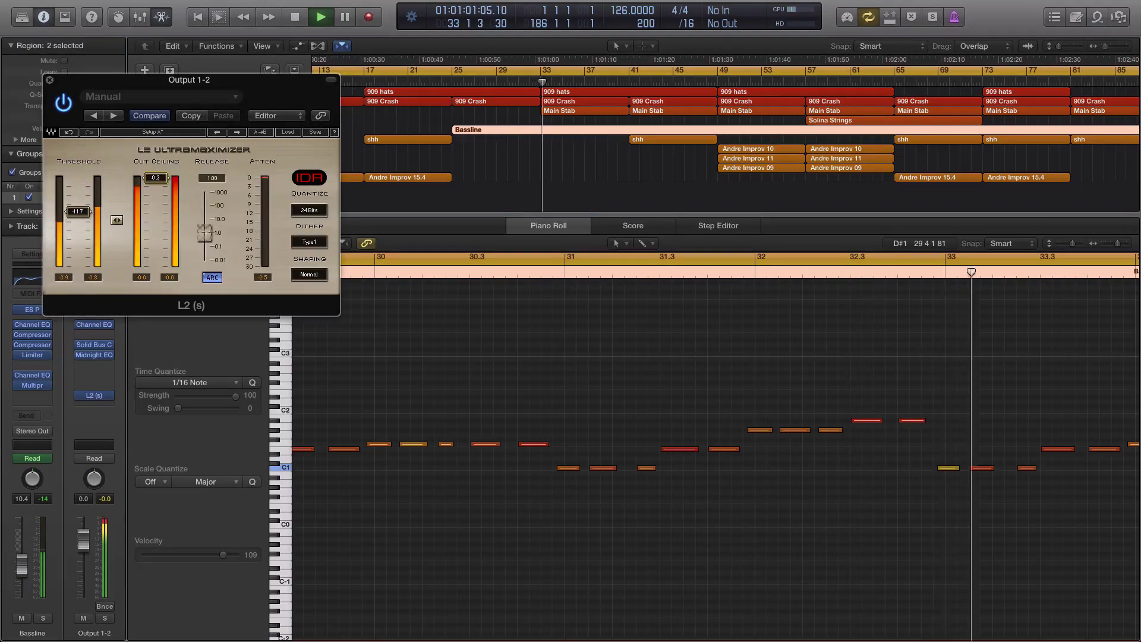
left_click(50, 81)
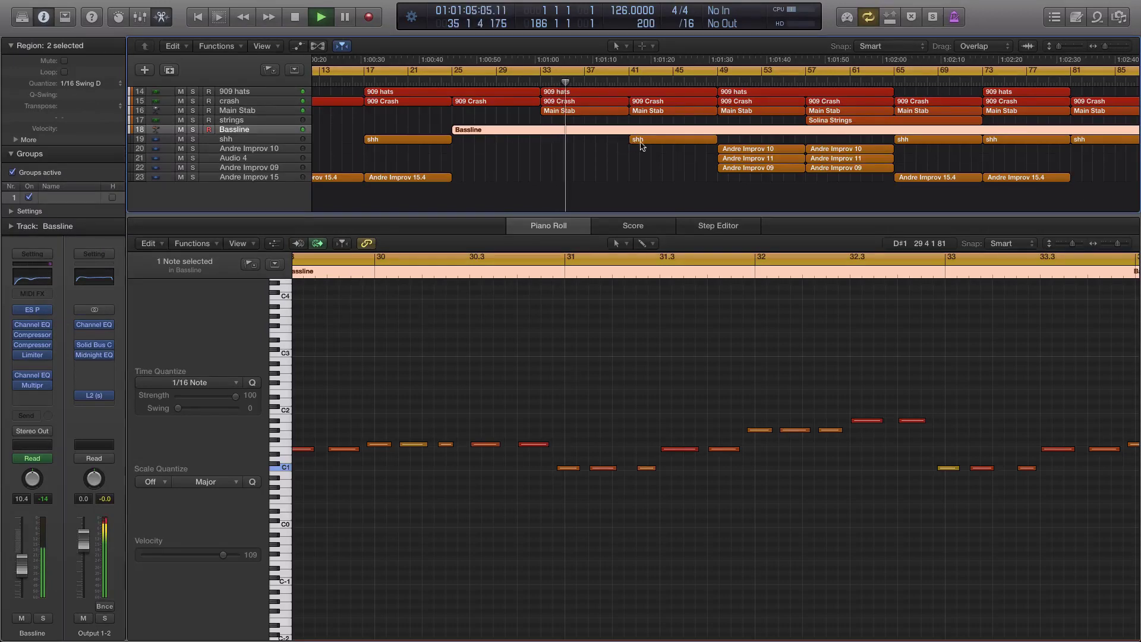
Step: Select and solo the Main Stab track, stop playback, and open its ES2 synth over the Piano Roll
scroll(640, 146, "right", 5)
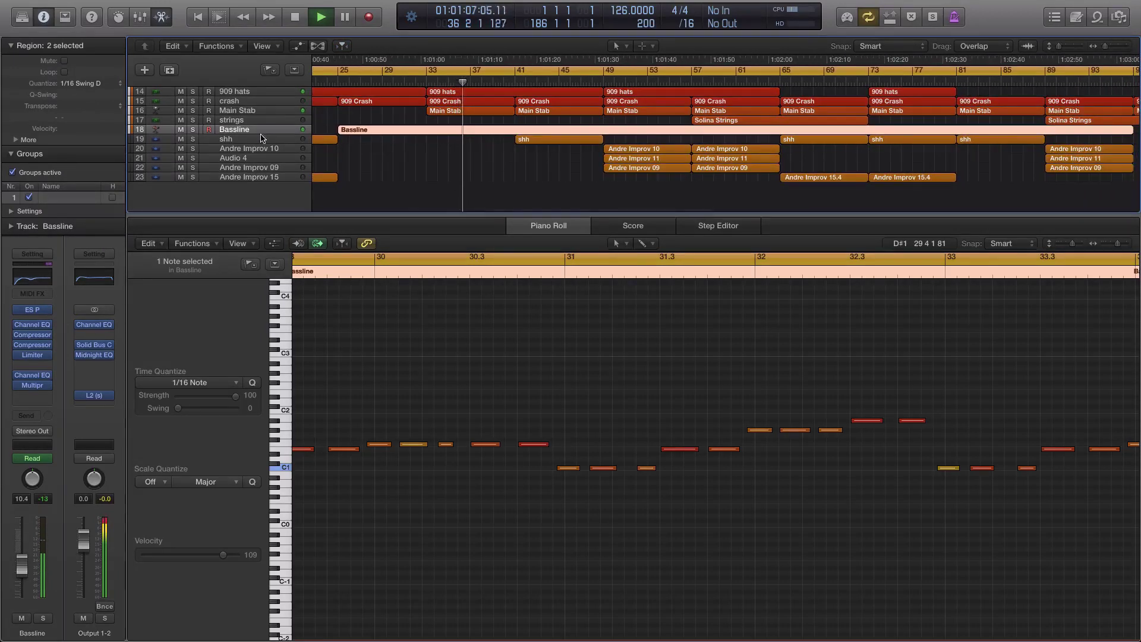
left_click(269, 113)
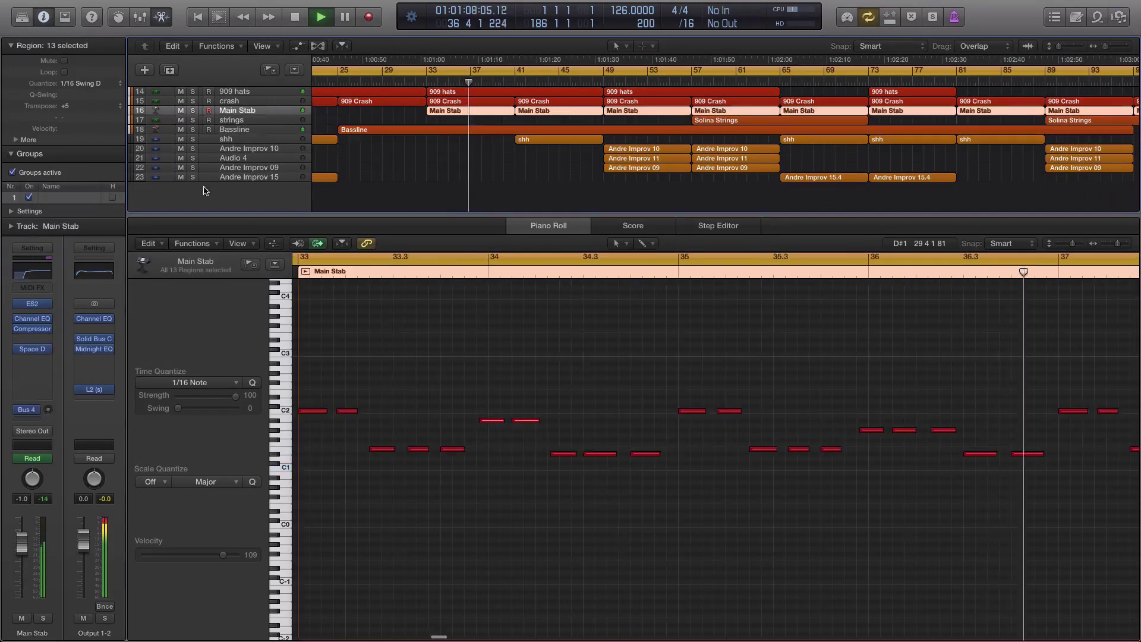
left_click(44, 618)
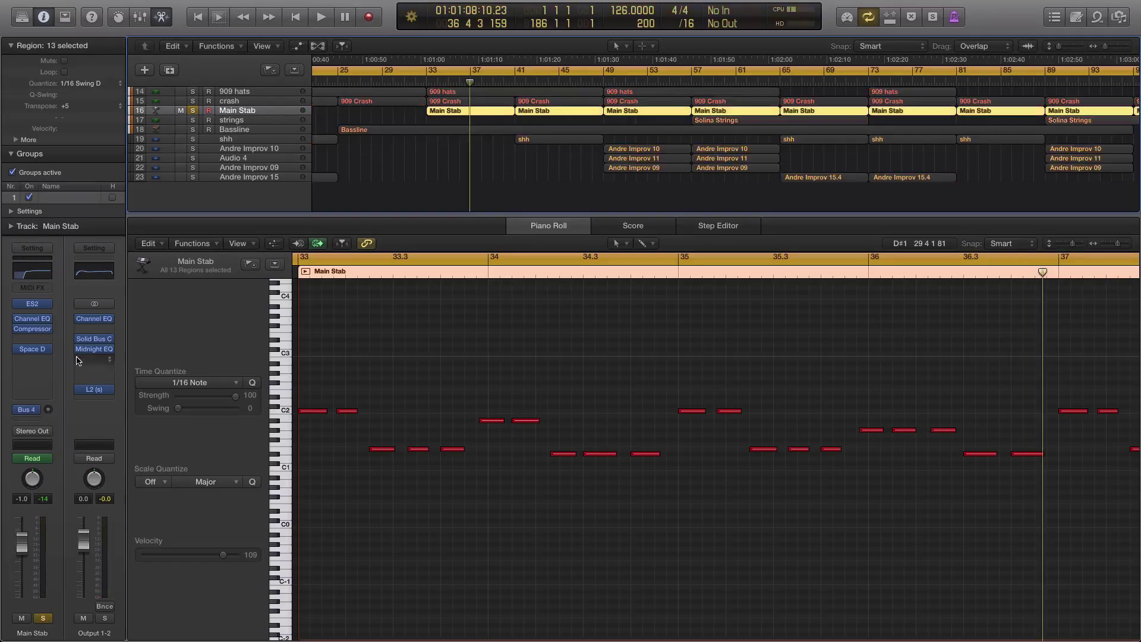
left_click(34, 304)
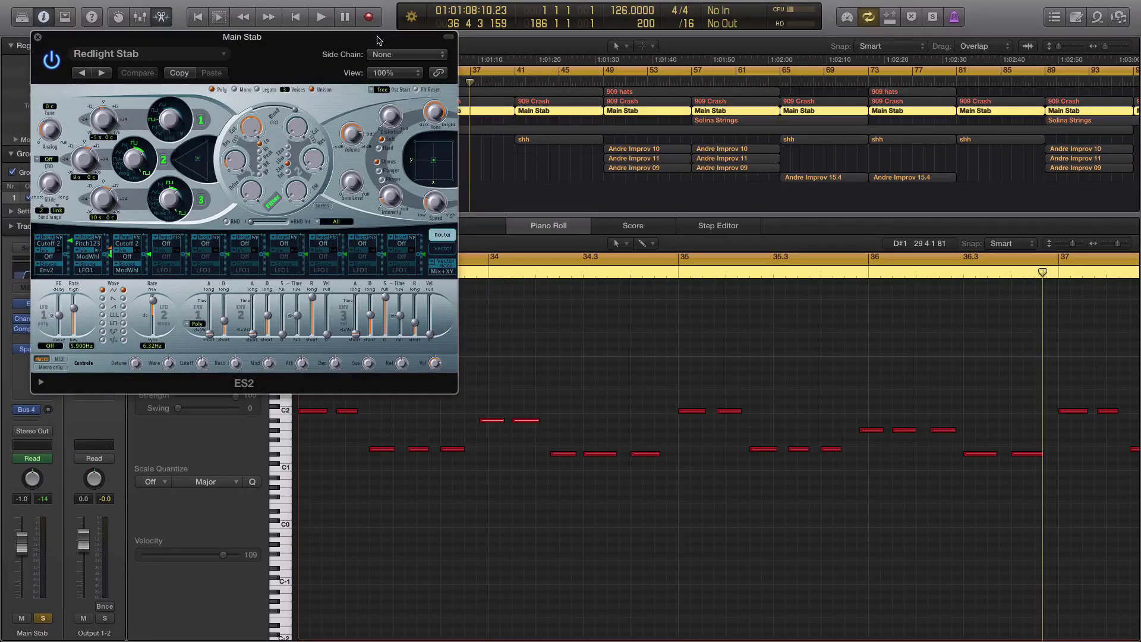
left_click_drag(378, 41, 666, 210)
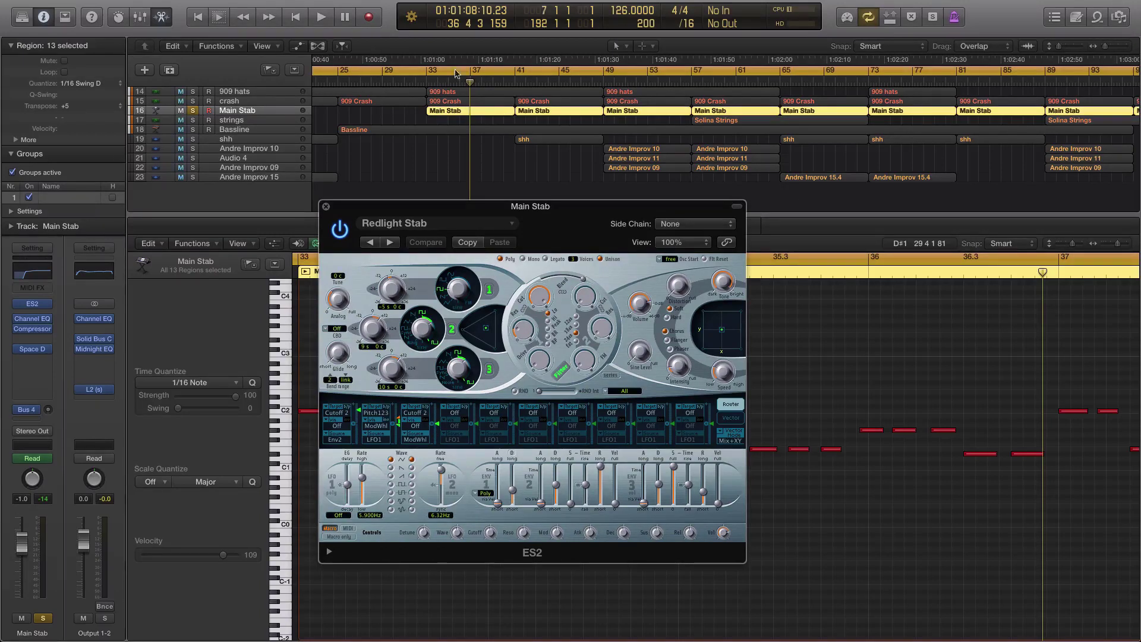
Step: Set the cycle range to bars 33 to 41 and play the soloed Main Stab in a loop
left_click_drag(456, 73, 514, 77)
left_click(481, 78)
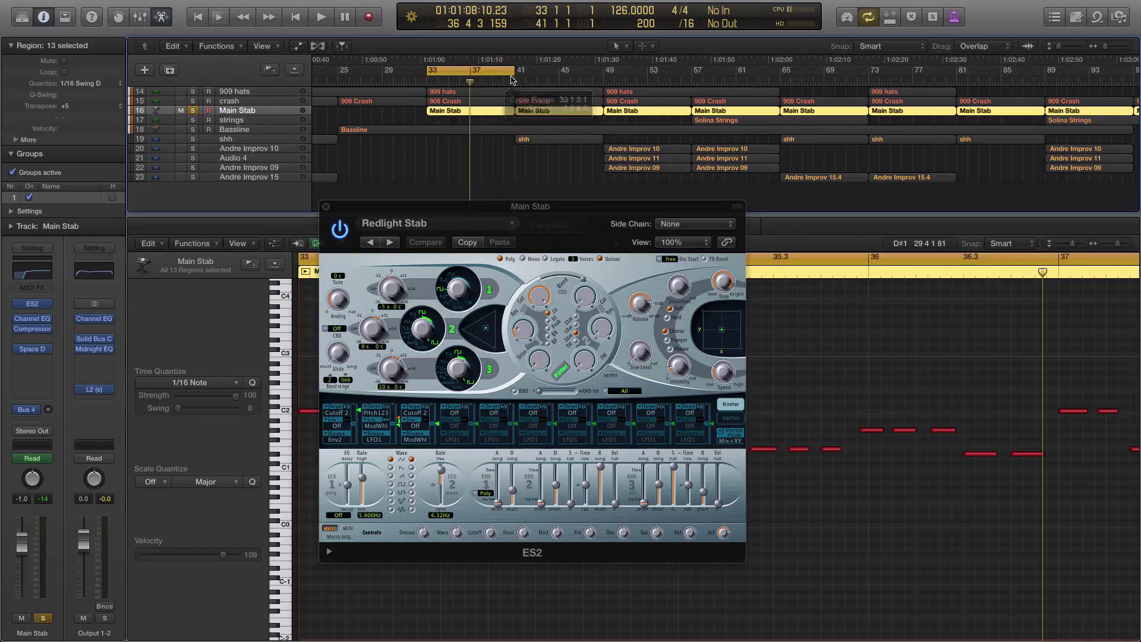
key("space")
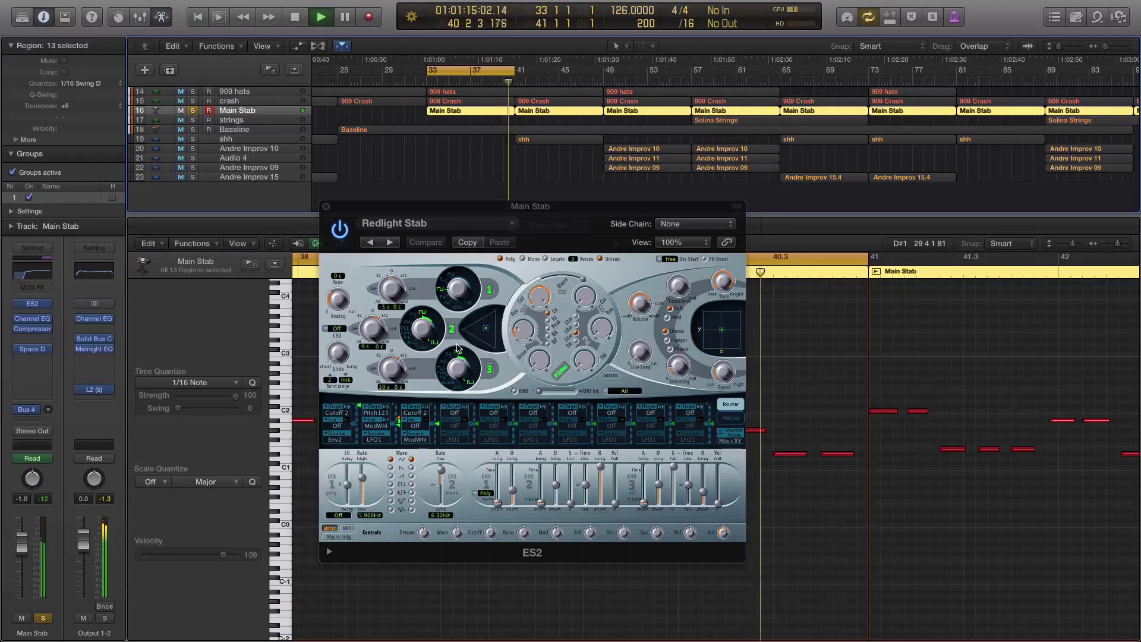
Step: Audition the ES2 patch by switching oscillators 3 and 2 off and back on, and close the synth
left_click(487, 371)
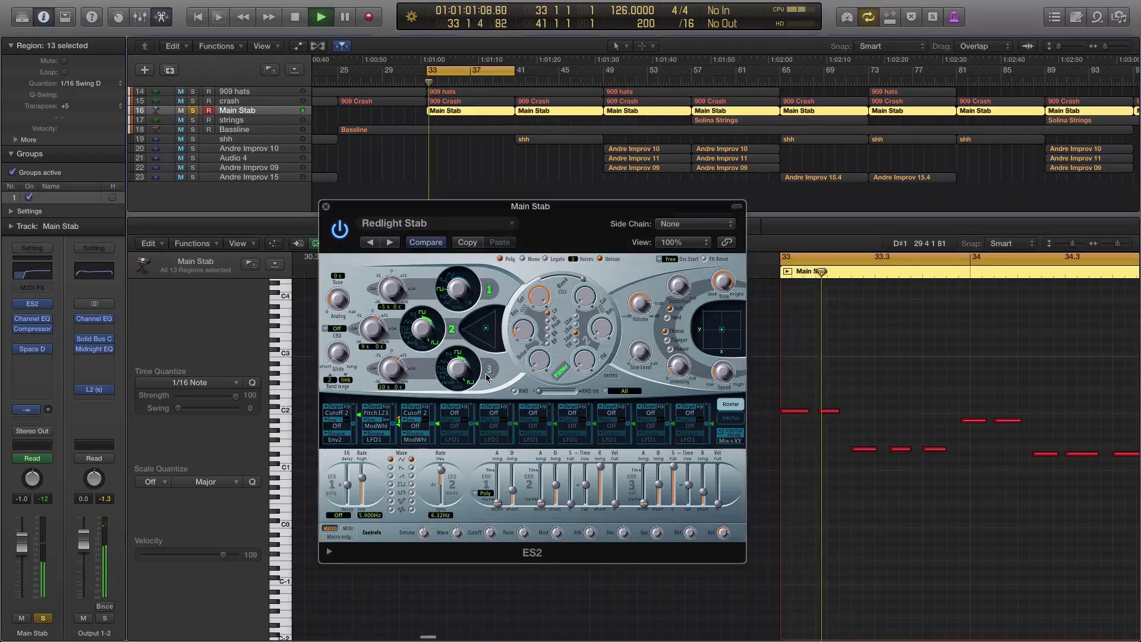
left_click(451, 328)
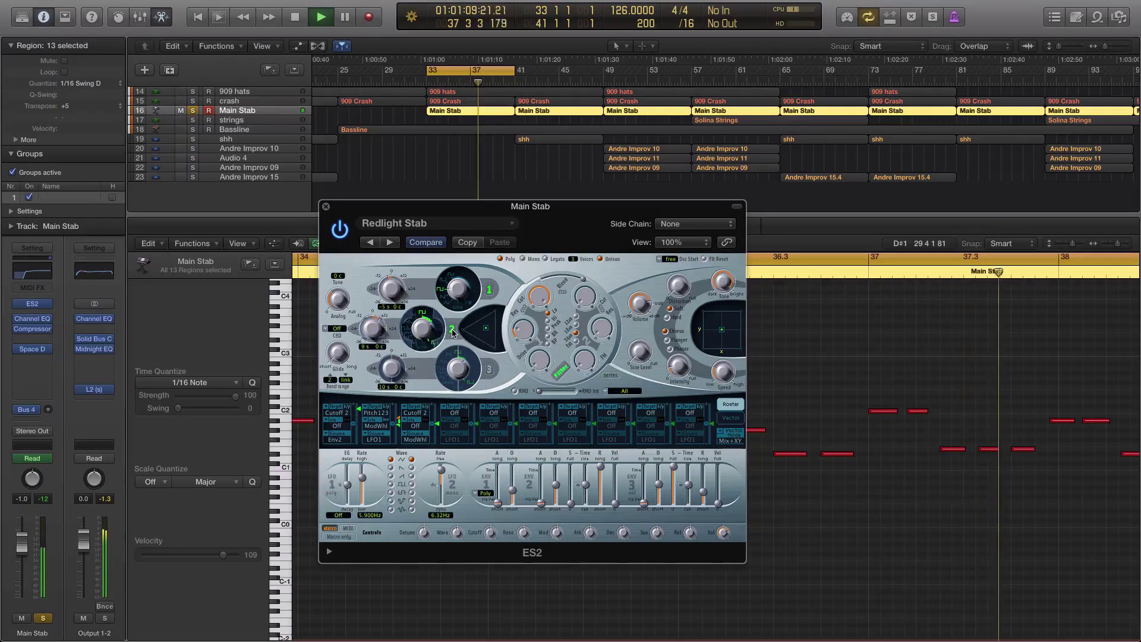
left_click(452, 329)
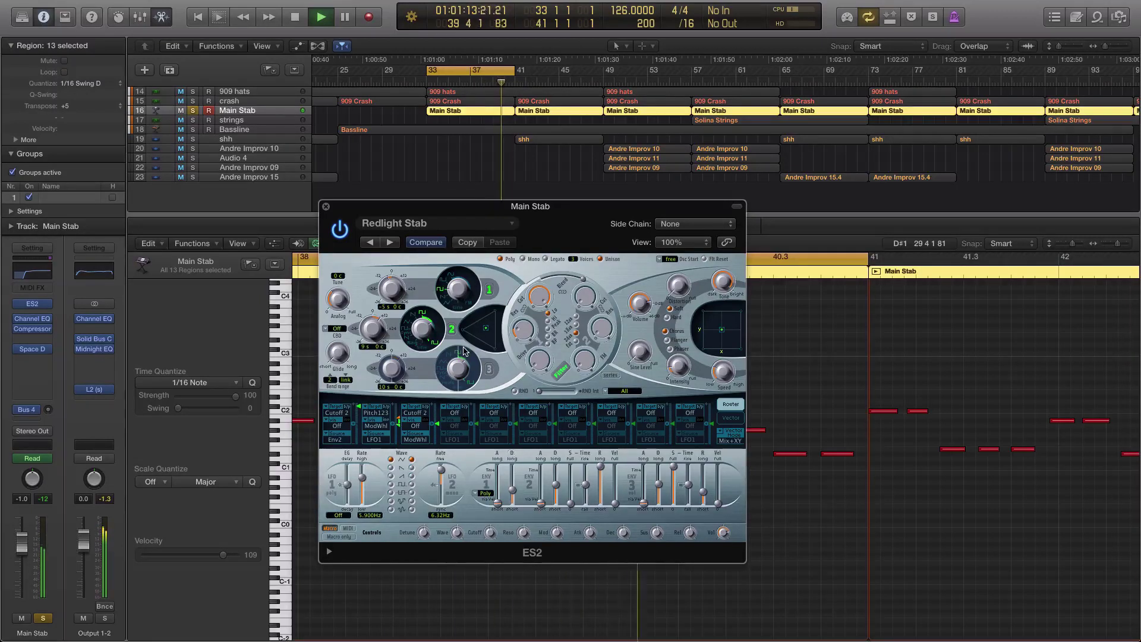
left_click(490, 368)
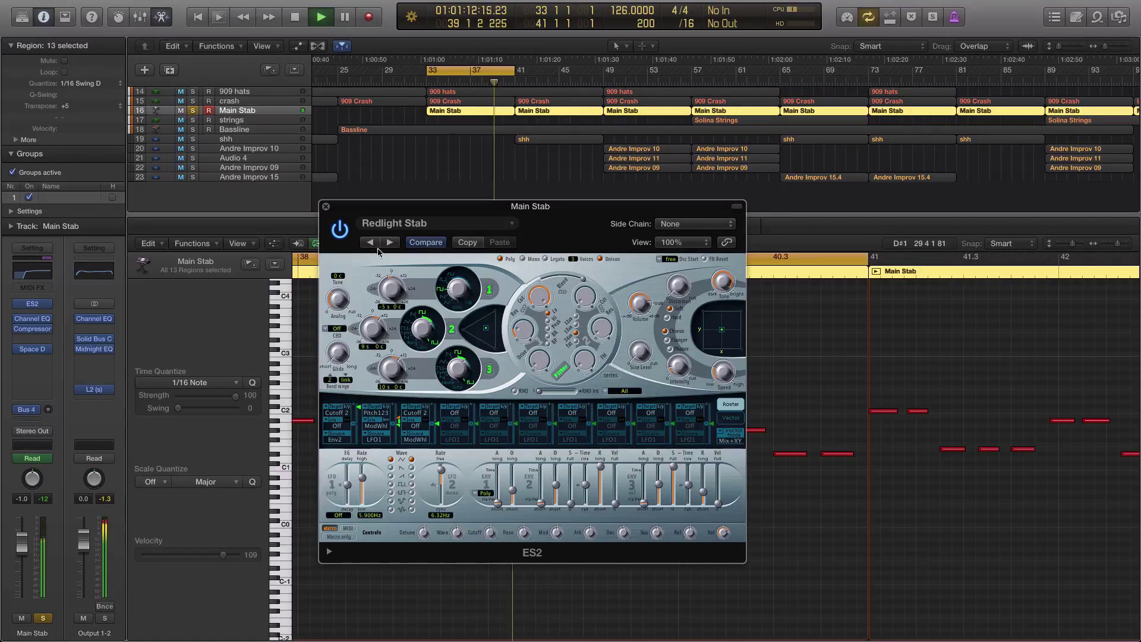
left_click(326, 207)
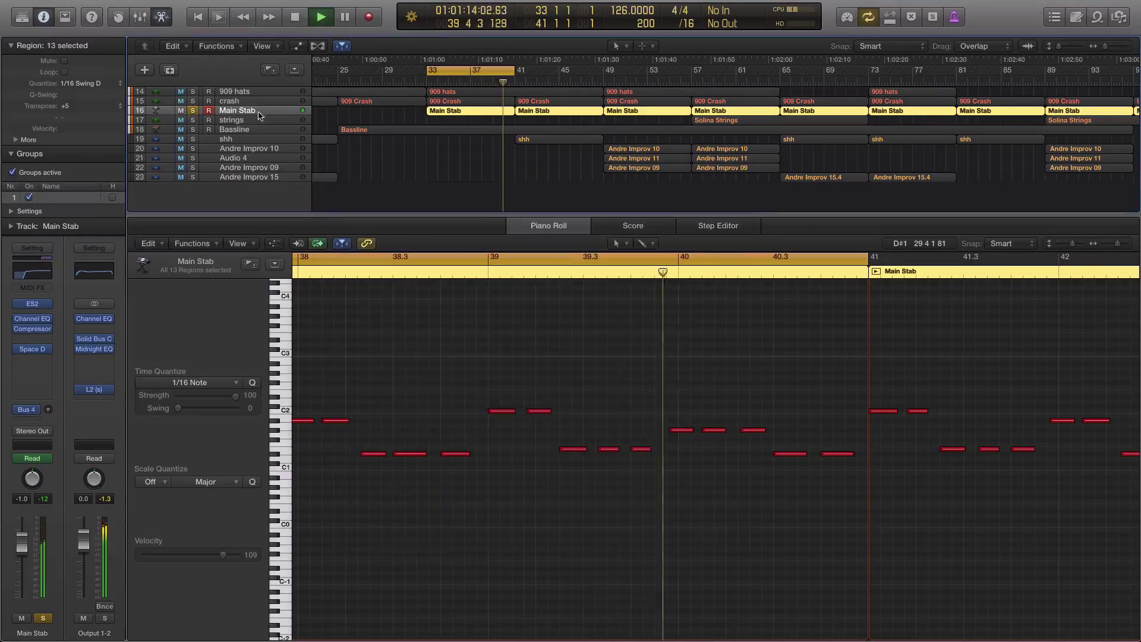
Step: Unsolo the Main Stab track and turn off the cycle range
left_click(194, 110)
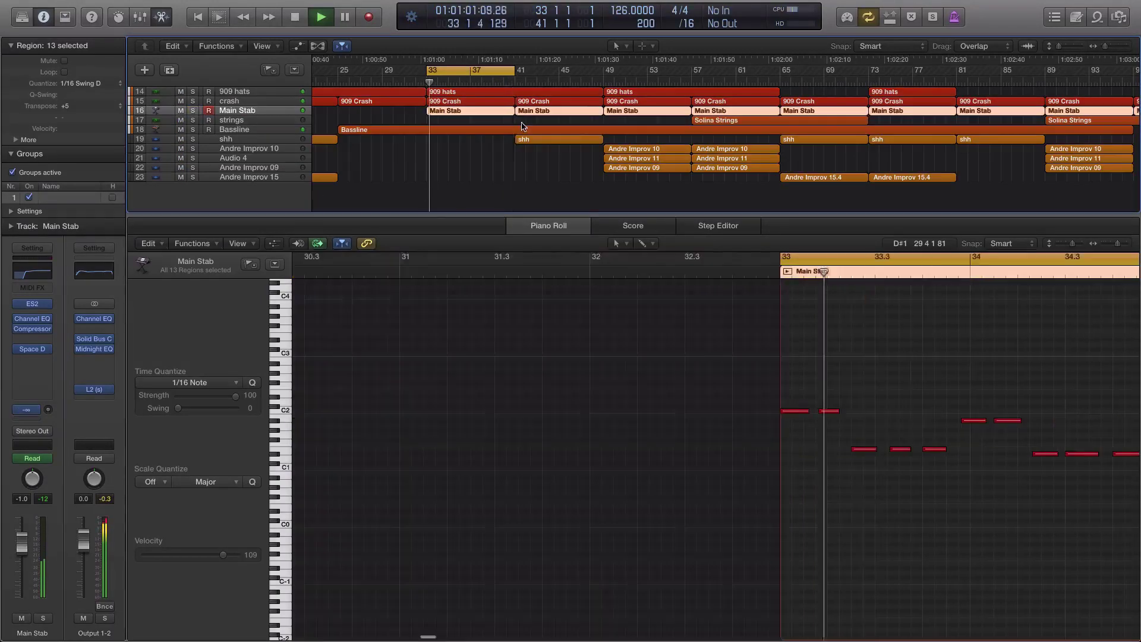
left_click(500, 75)
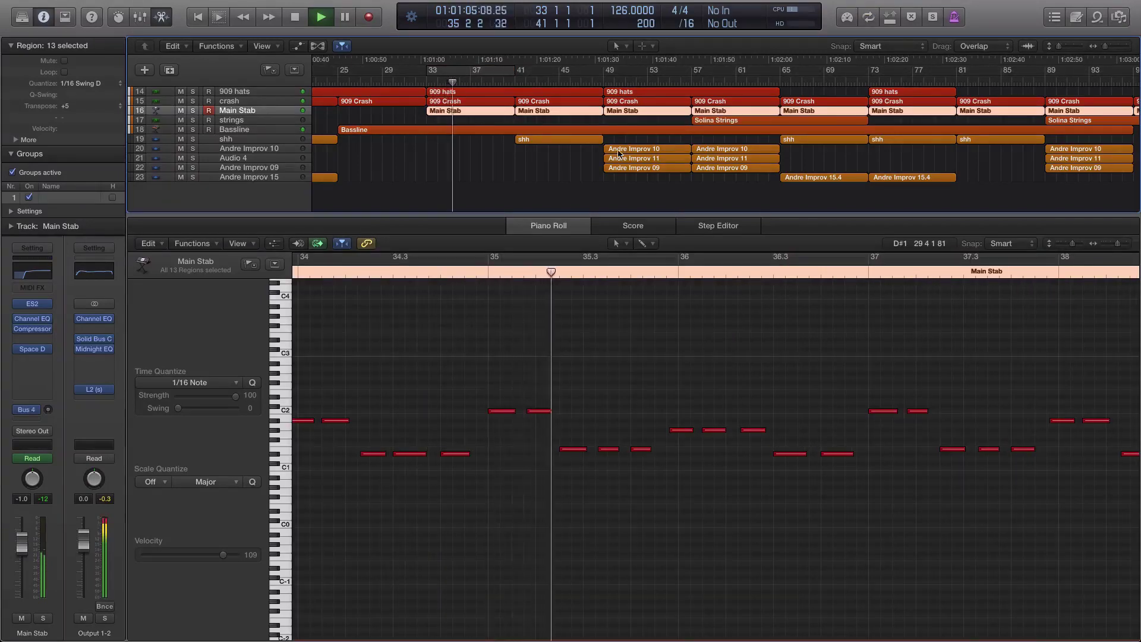
Step: Look over the arrangement from bar 41 onward during playback and show the mixer in place of the Piano Roll
scroll(618, 154, "right", 2)
scroll(618, 154, "up", 3)
scroll(618, 153, "right", 2)
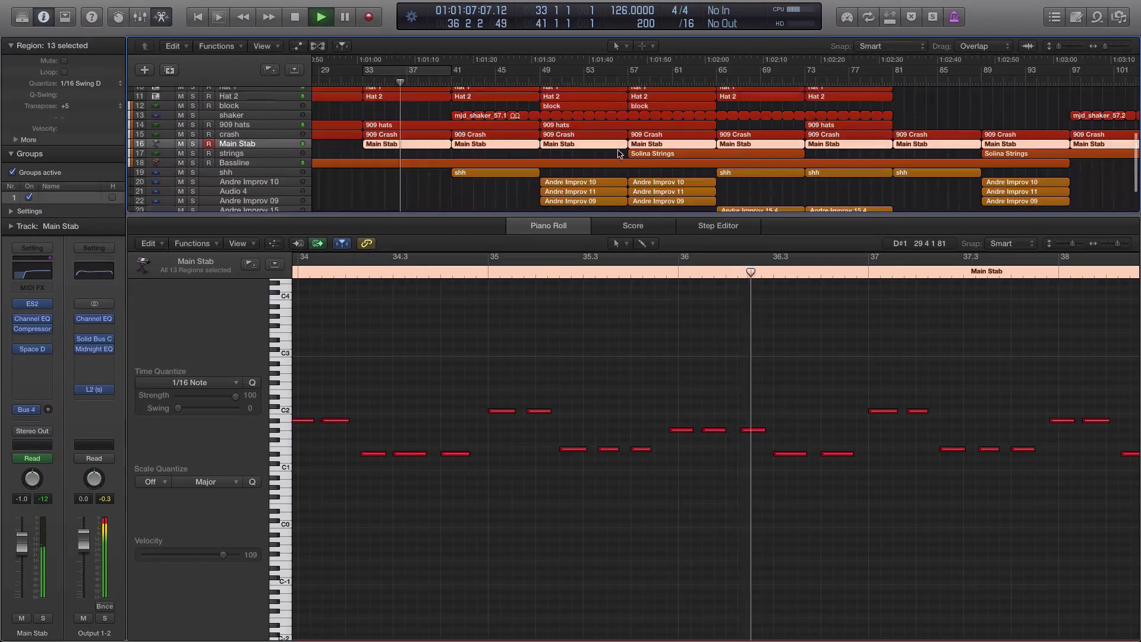
scroll(618, 153, "right", 2)
scroll(618, 153, "down", 3)
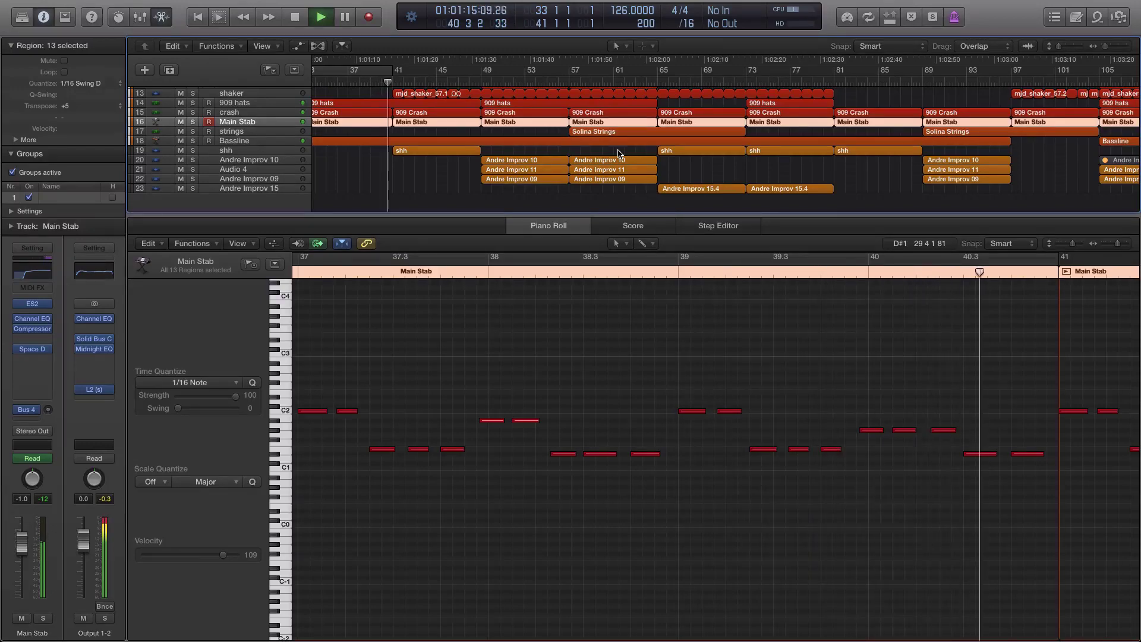
key("x")
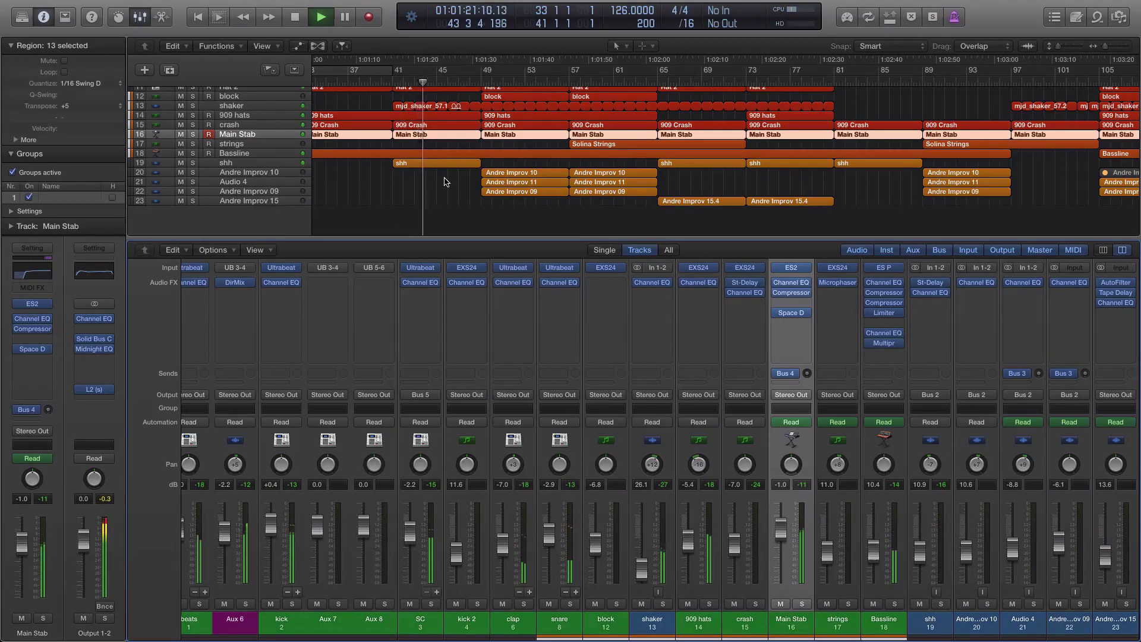
scroll(499, 160, "right", 3)
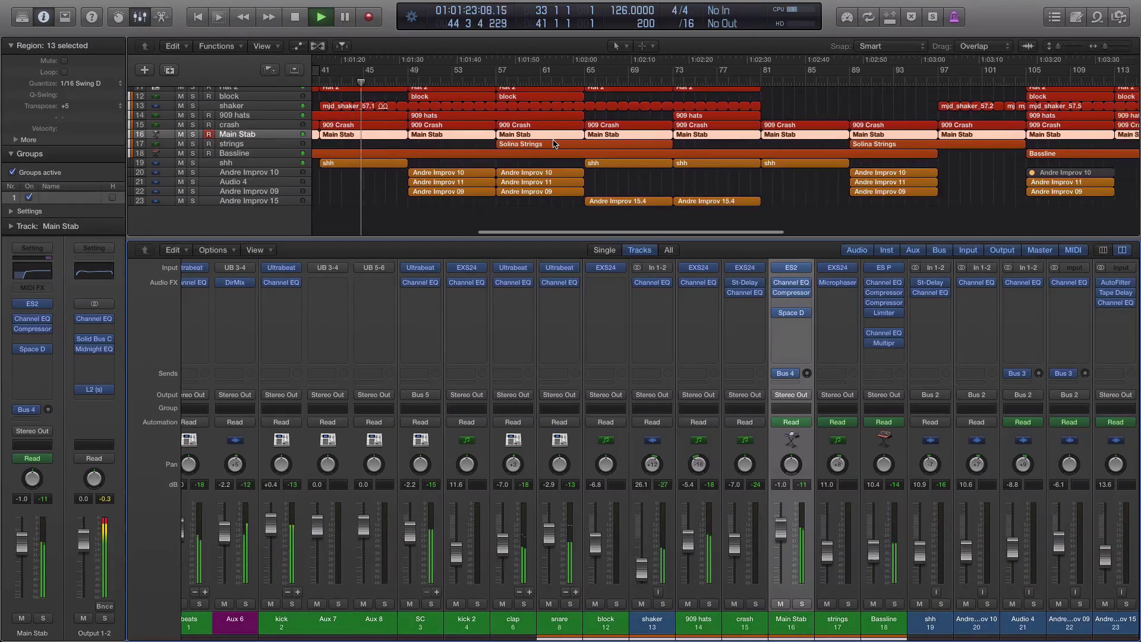
Step: Review the drum, strings and improv regions around bars 41 to 65 during playback and show the mixer's aux, output and master channels
scroll(414, 173, "up", 3)
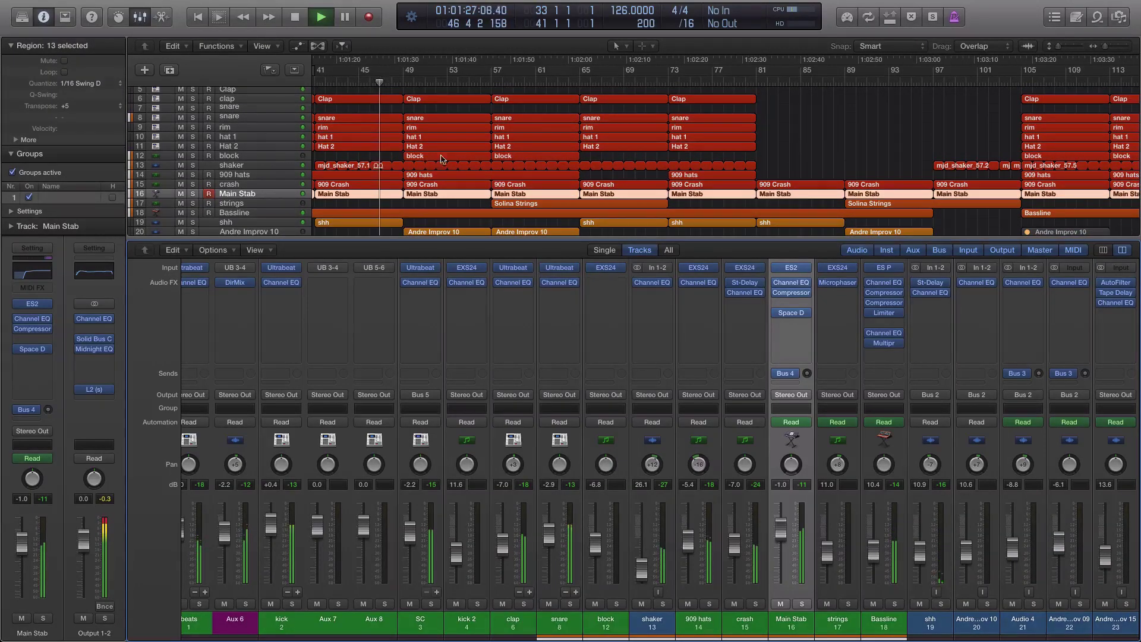
scroll(386, 172, "left", 2)
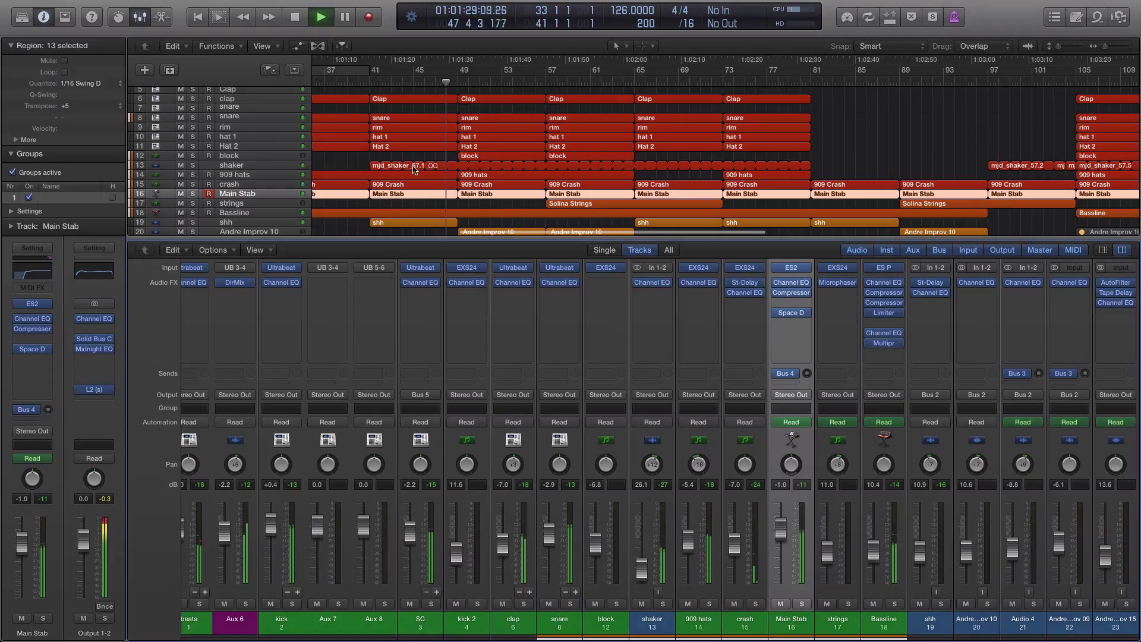
scroll(557, 168, "right", 4)
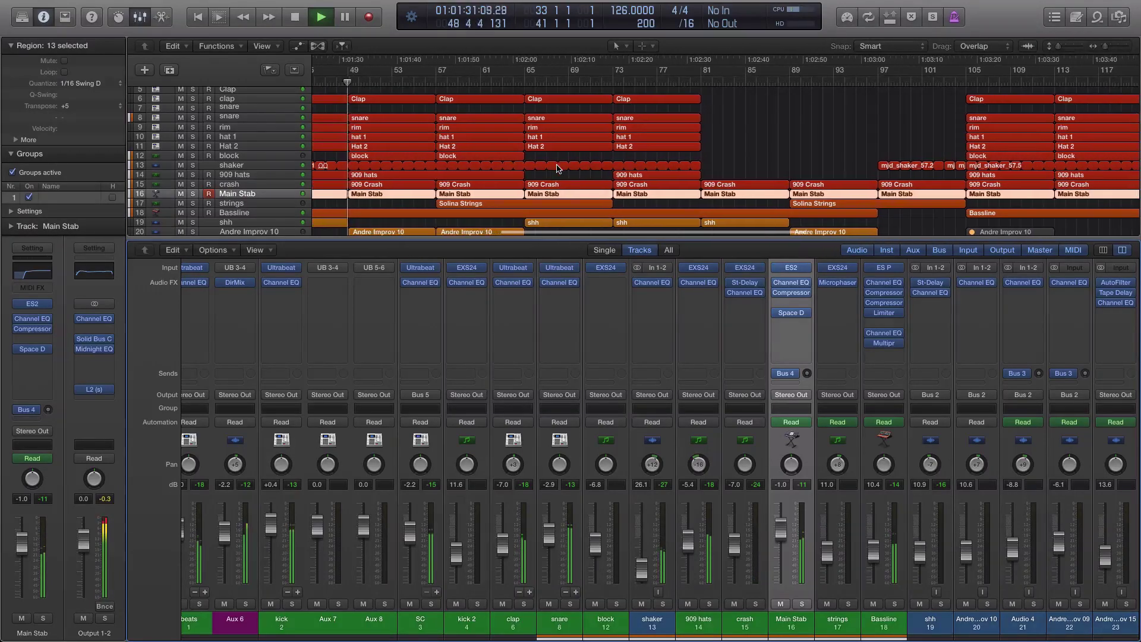
scroll(558, 168, "down", 3)
scroll(557, 169, "left", 2)
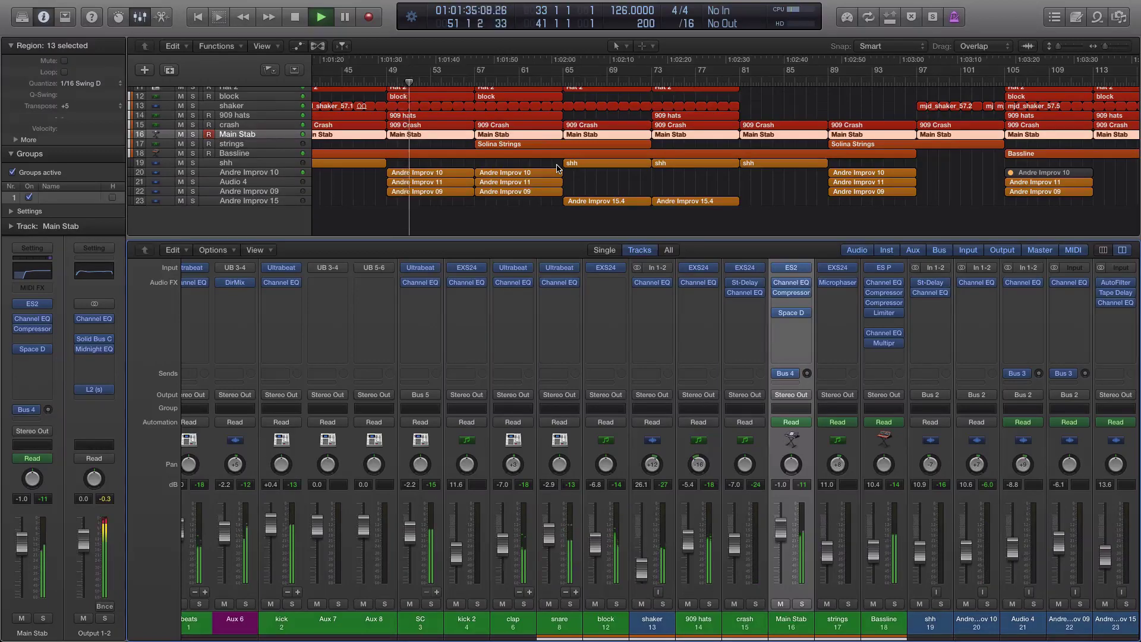
scroll(706, 407, "right", 7)
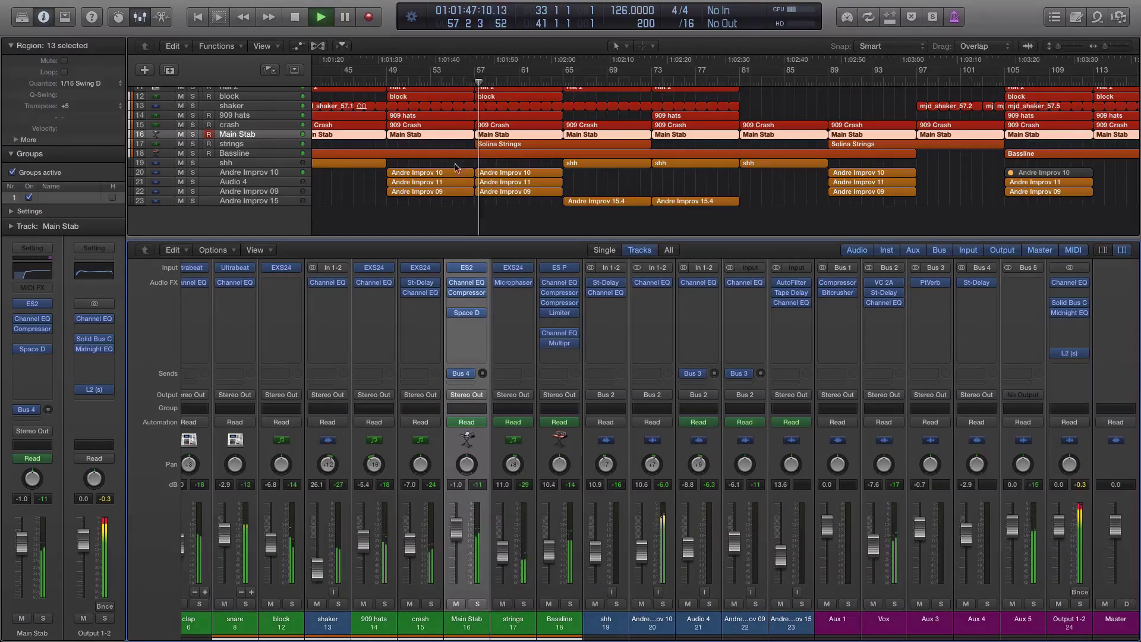
Step: Select the strings track and inspect its EXS24 Solina Strings instrument and Microphaser settings, closing each plug-in window
left_click(271, 145)
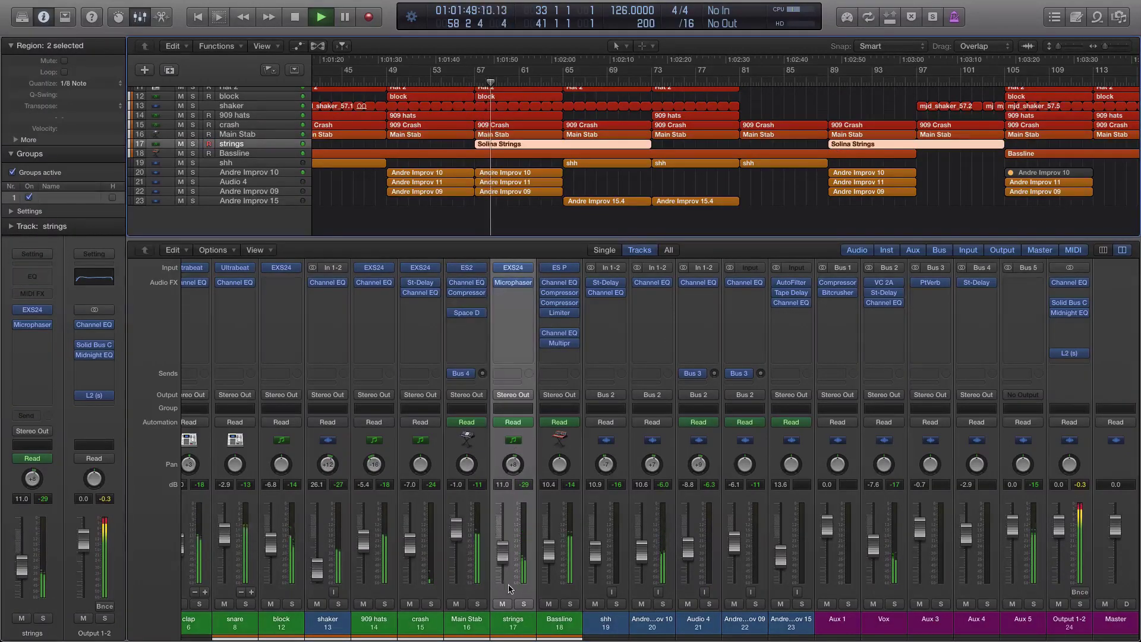
left_click(513, 269)
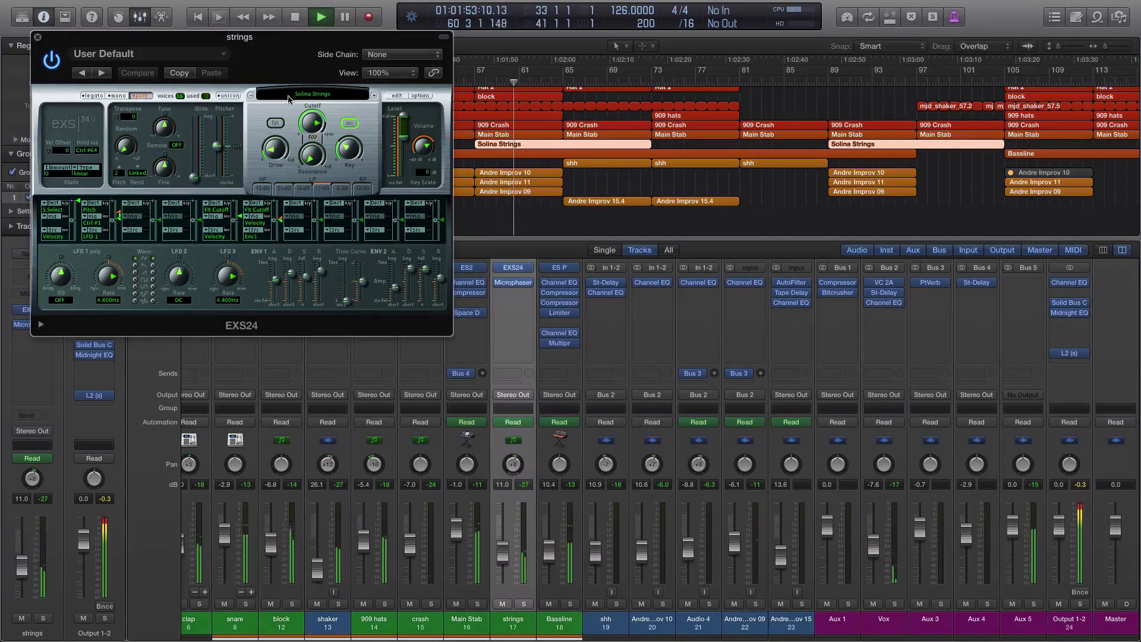
key("super+w")
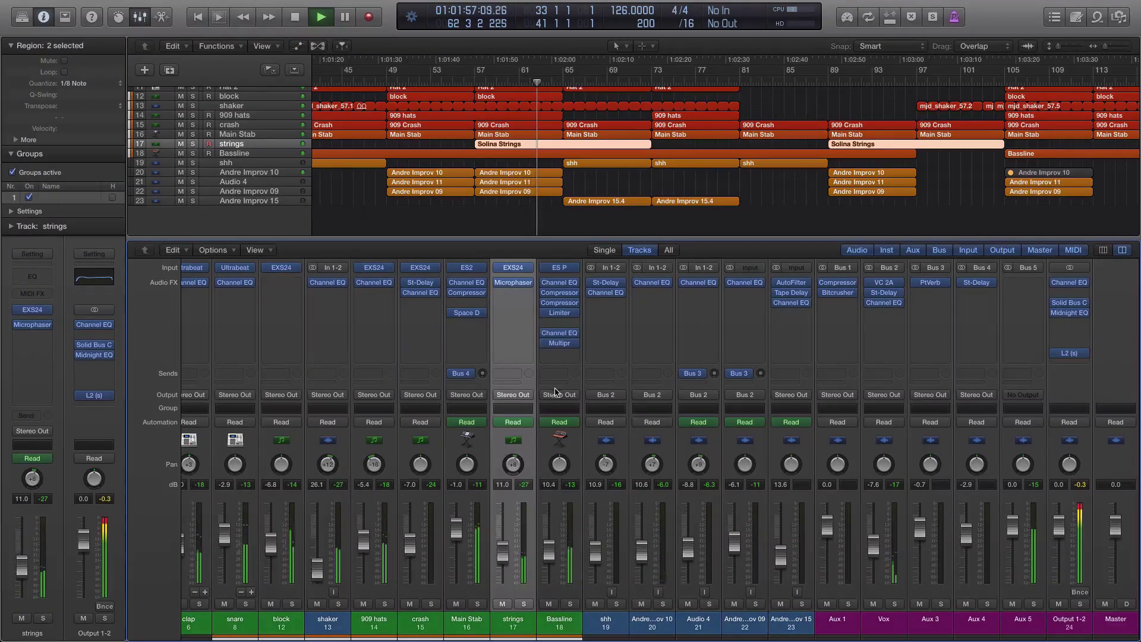
left_click(513, 283)
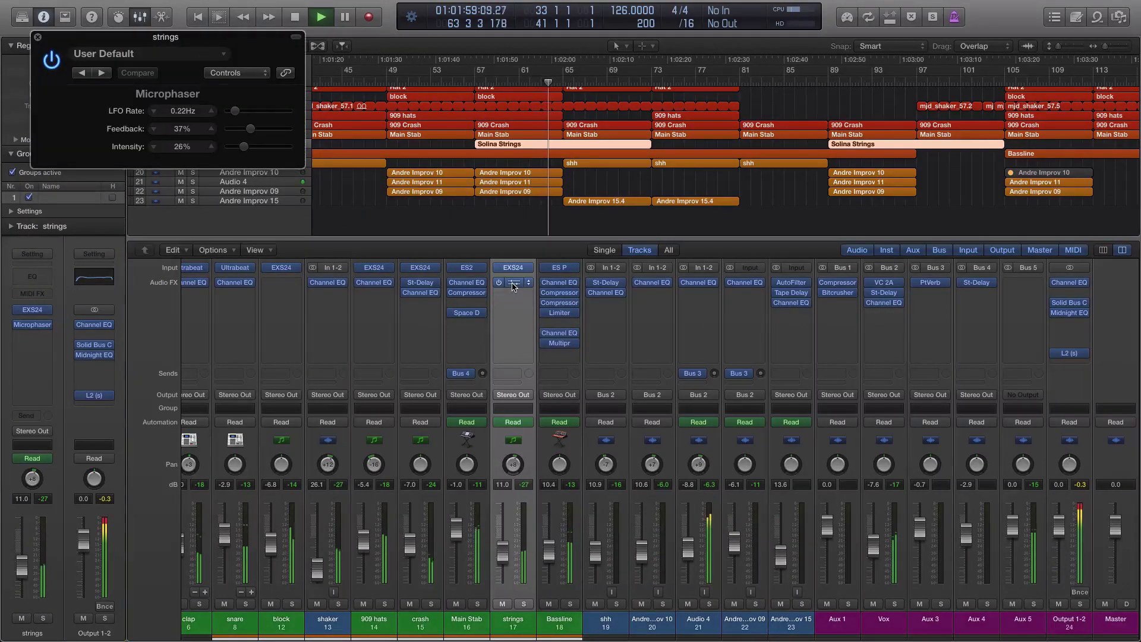
left_click(37, 37)
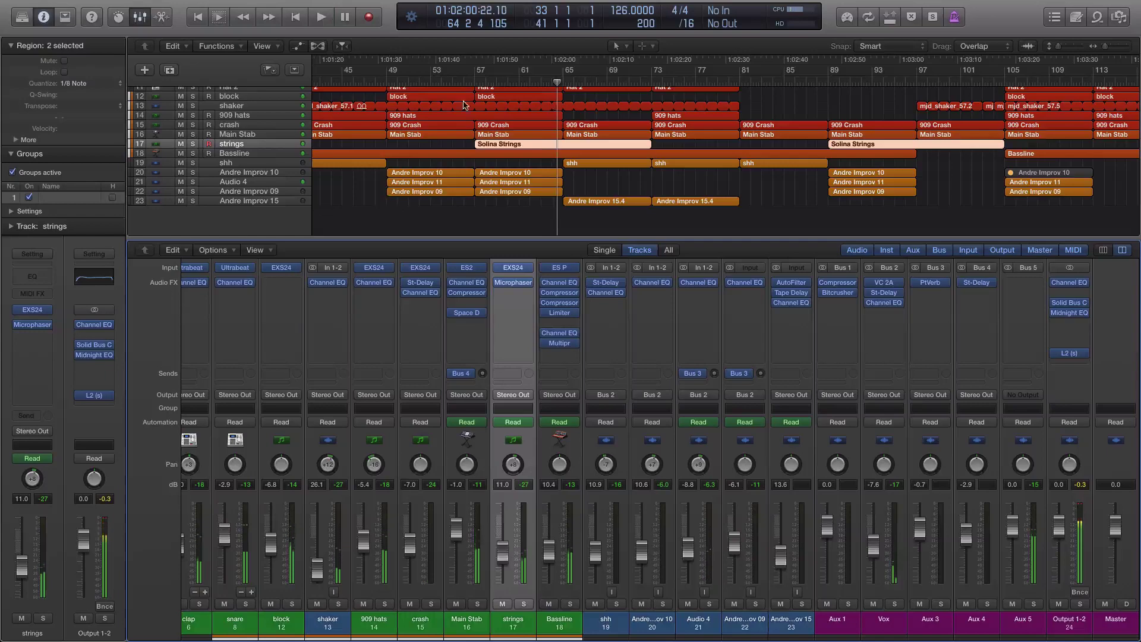
Step: Audition the soloed strings track with a cycle over bars 57 to 65, and restore normal playback without solo or cycle
left_click_drag(480, 76, 566, 87)
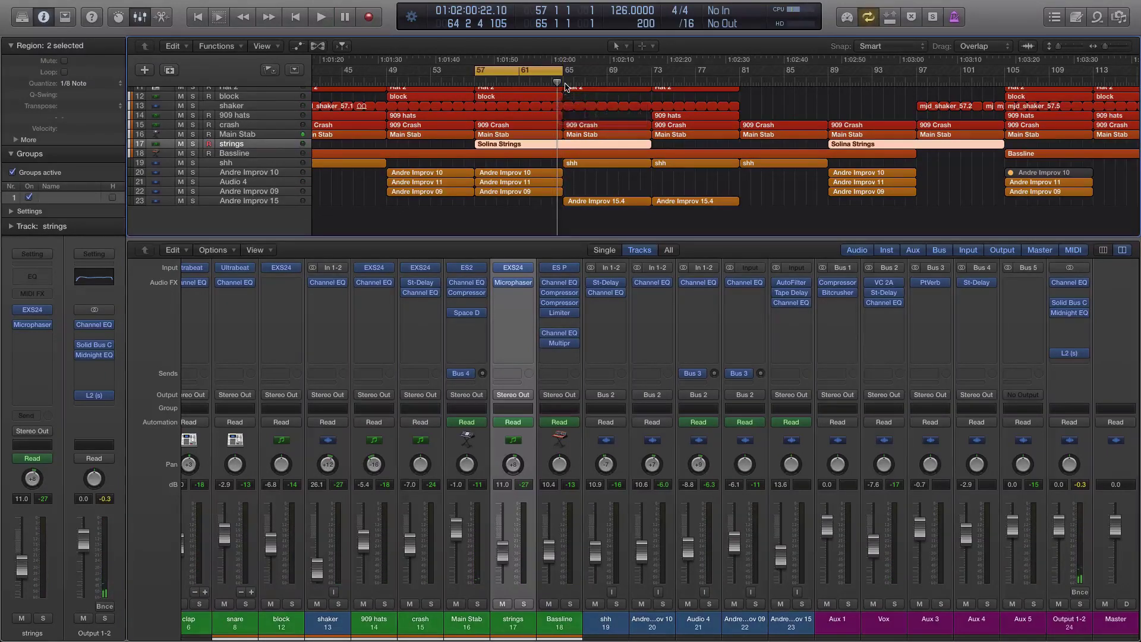
left_click(192, 144)
key("space")
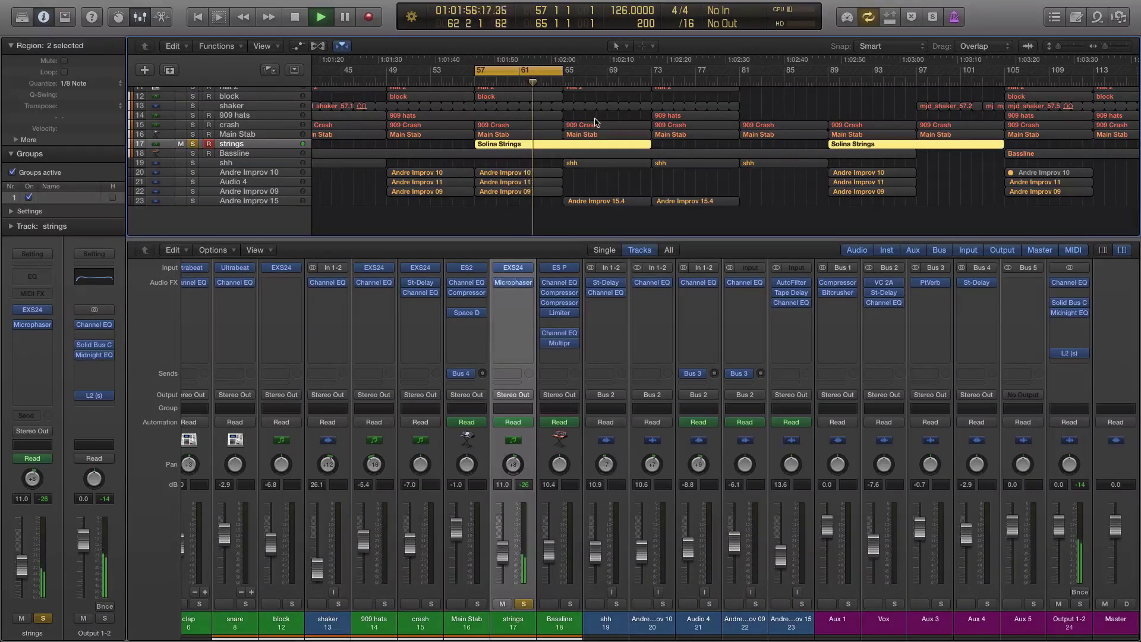
left_click(192, 144)
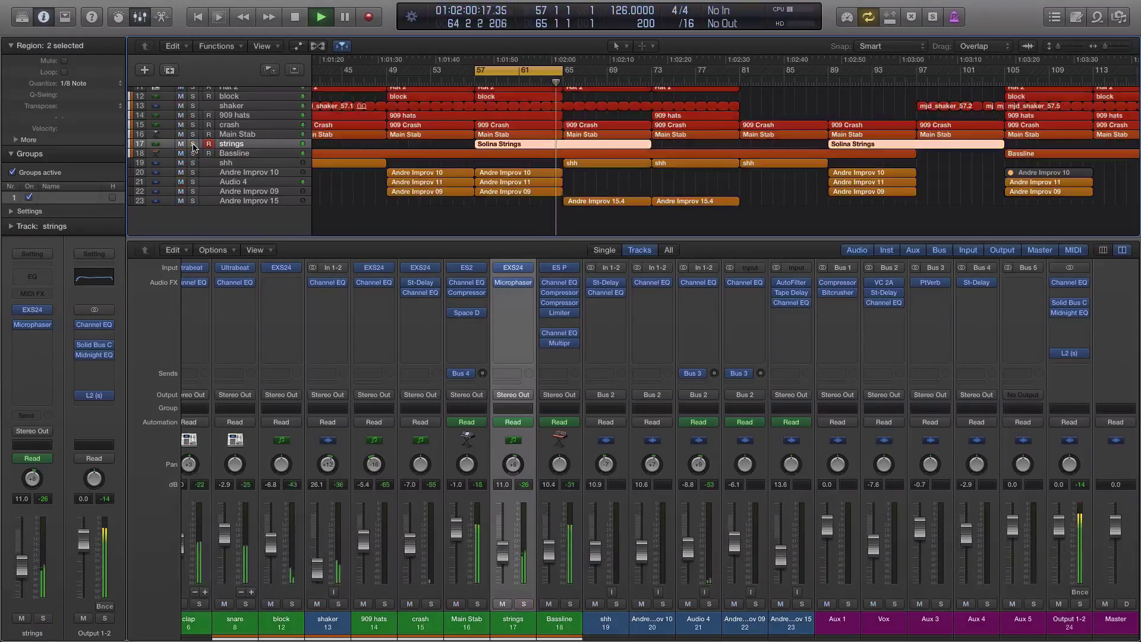
left_click(546, 72)
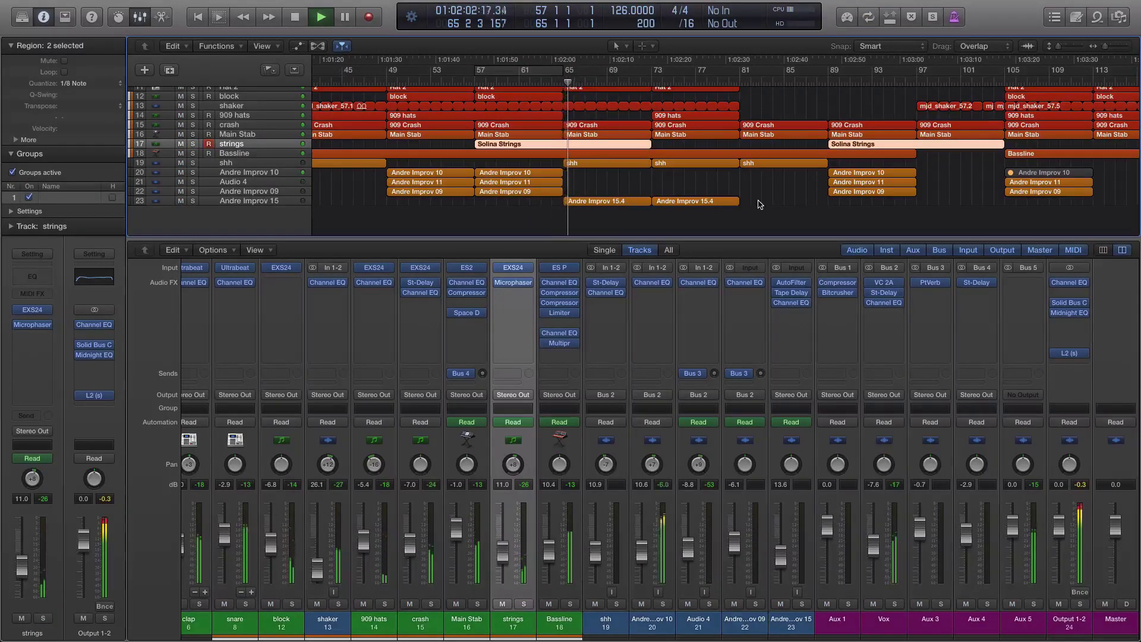
Step: Examine which drum, strings and sample regions play from bar 65 onward, and select the 909 hats region at bar 73
scroll(759, 204, "right", 5)
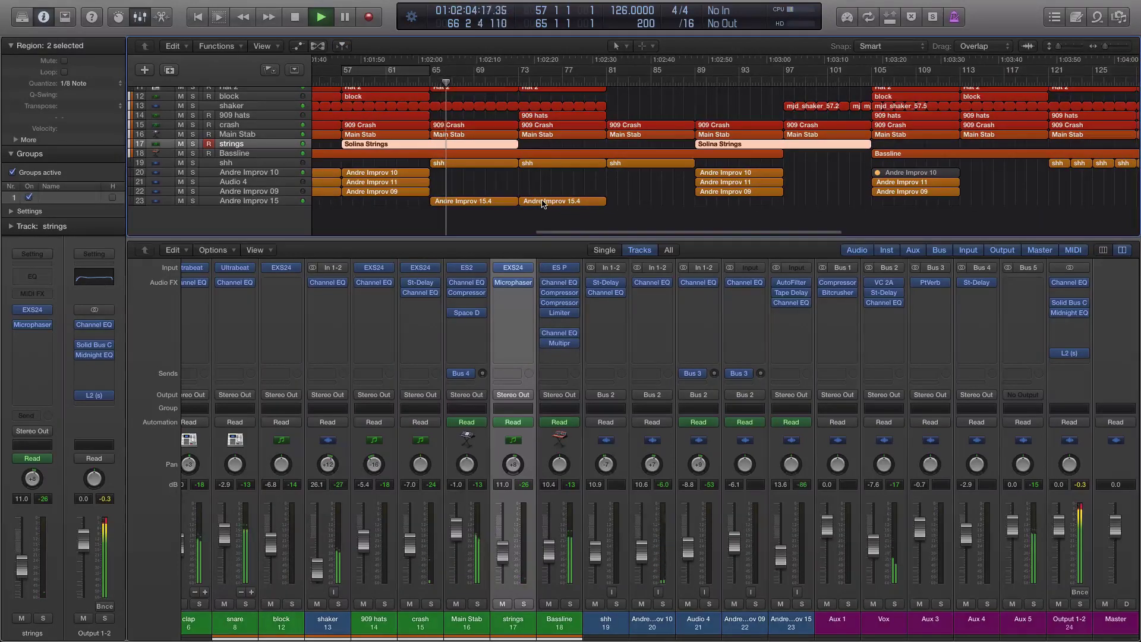
scroll(542, 204, "up", 5)
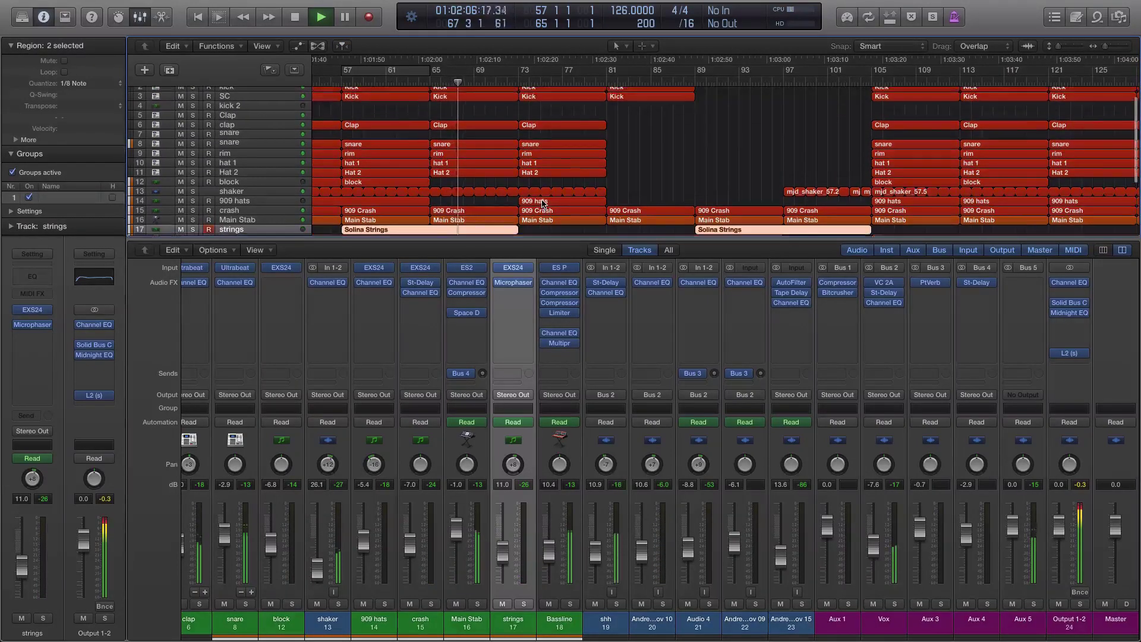
scroll(543, 204, "down", 5)
scroll(541, 204, "right", 3)
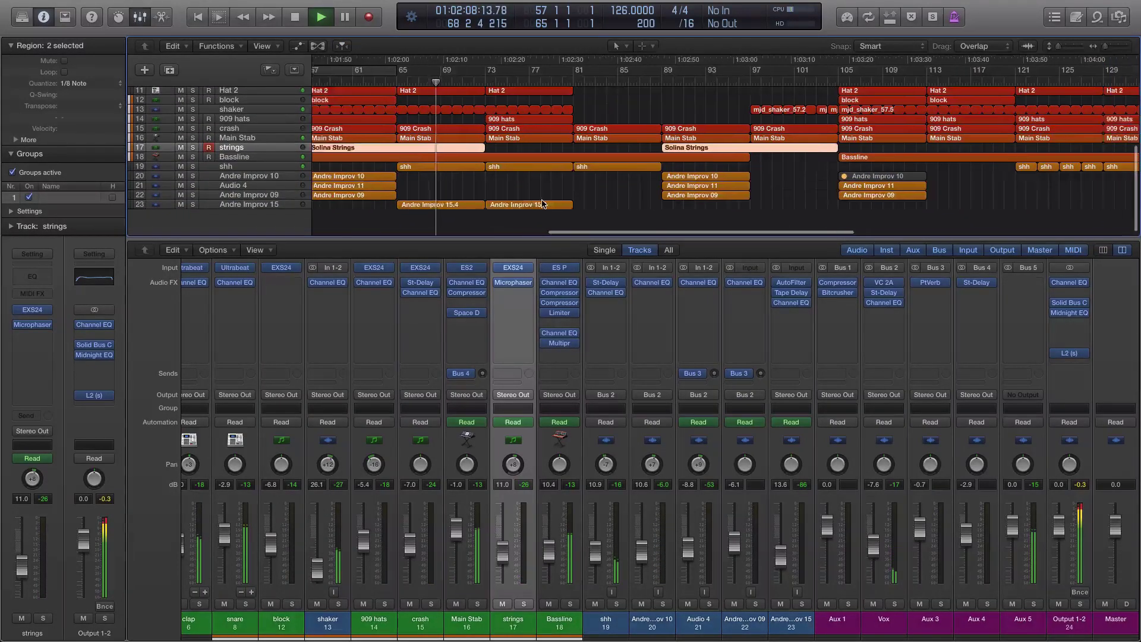
scroll(543, 204, "down", 2)
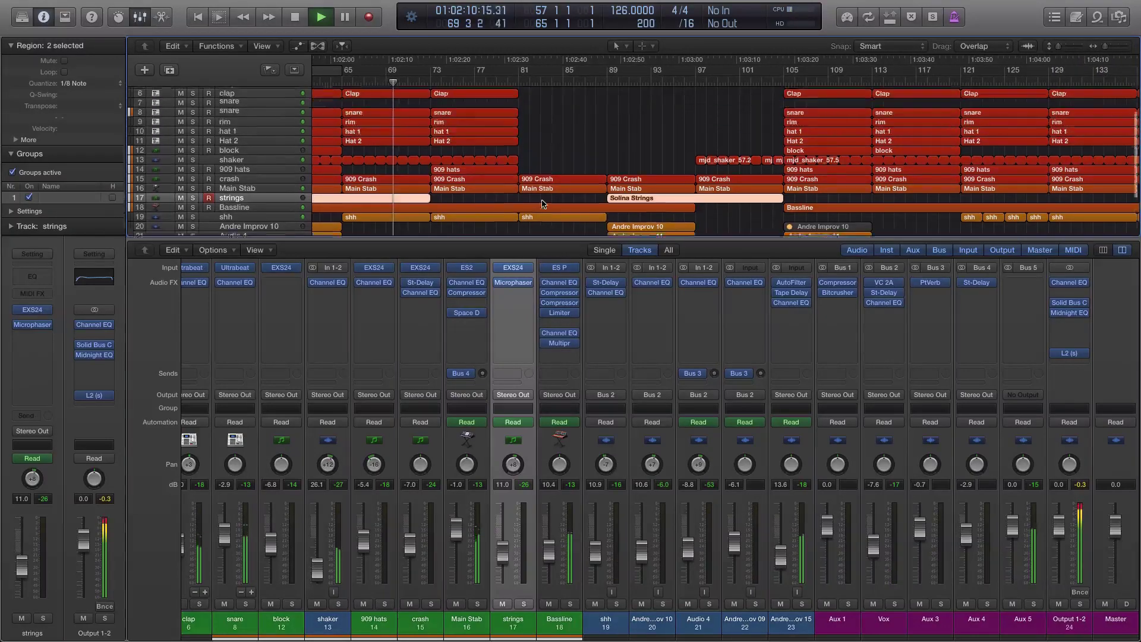
scroll(542, 203, "up", 1)
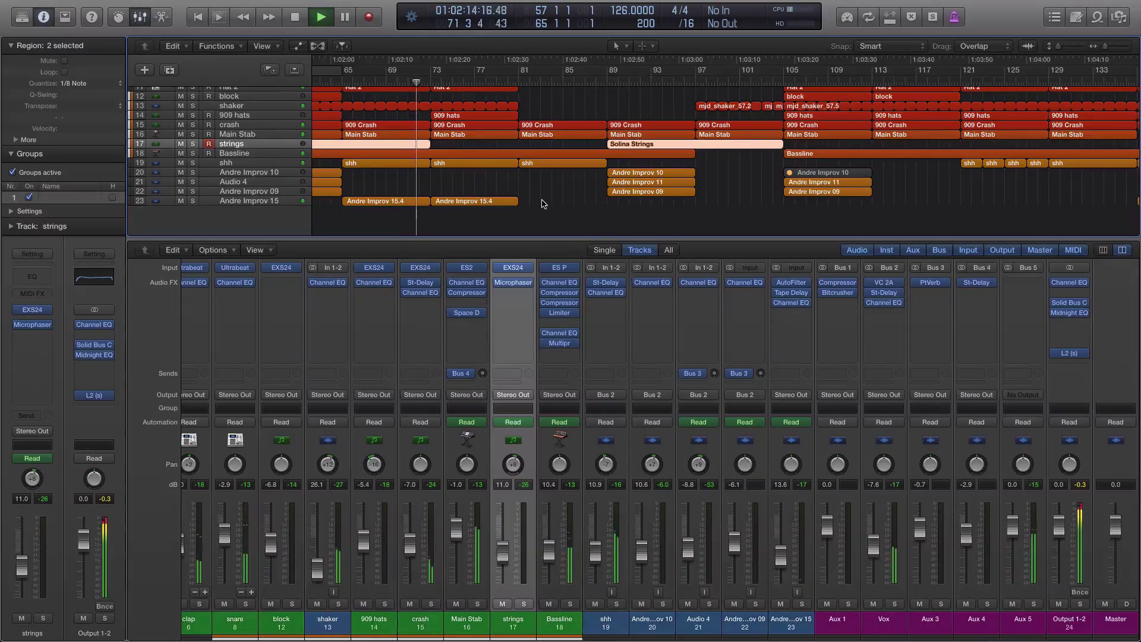
scroll(542, 203, "up", 3)
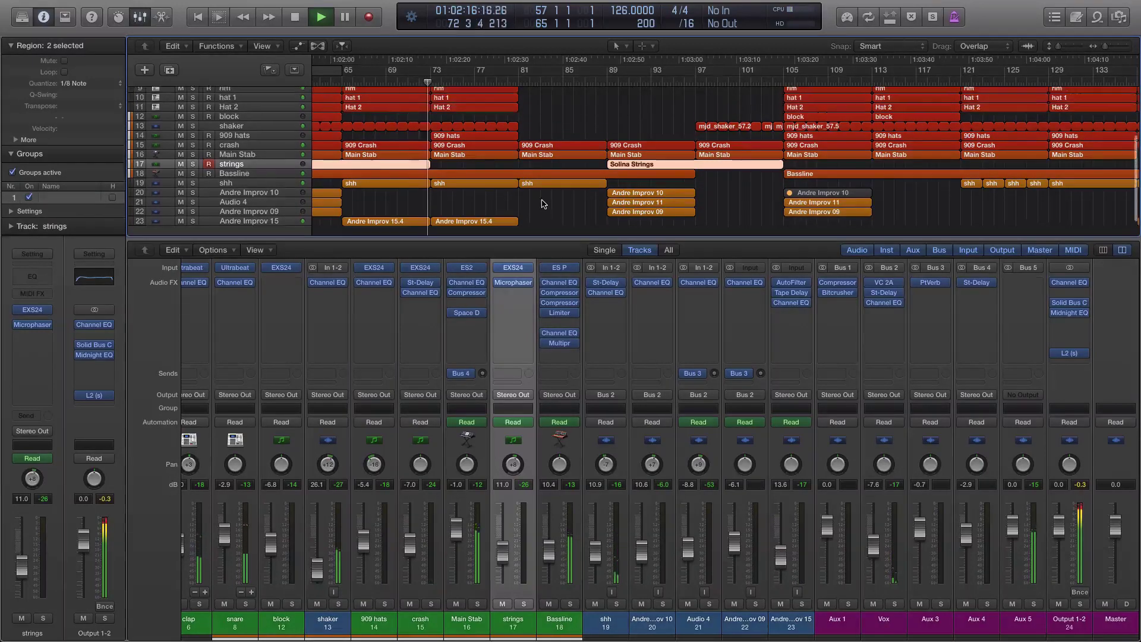
scroll(542, 203, "down", 3)
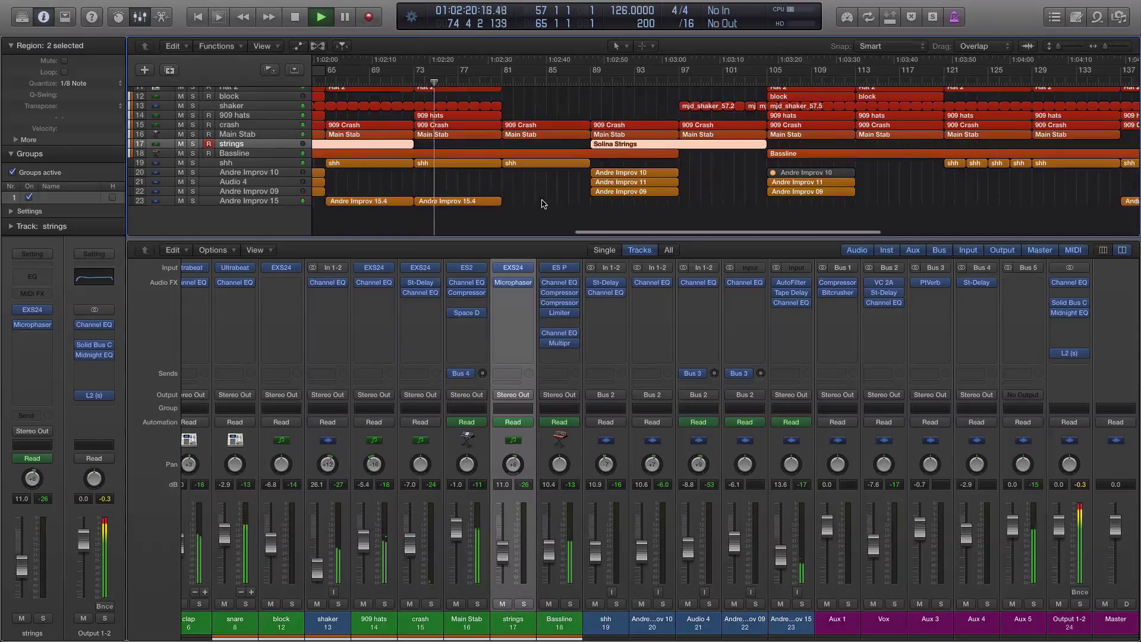
scroll(542, 204, "up", 3)
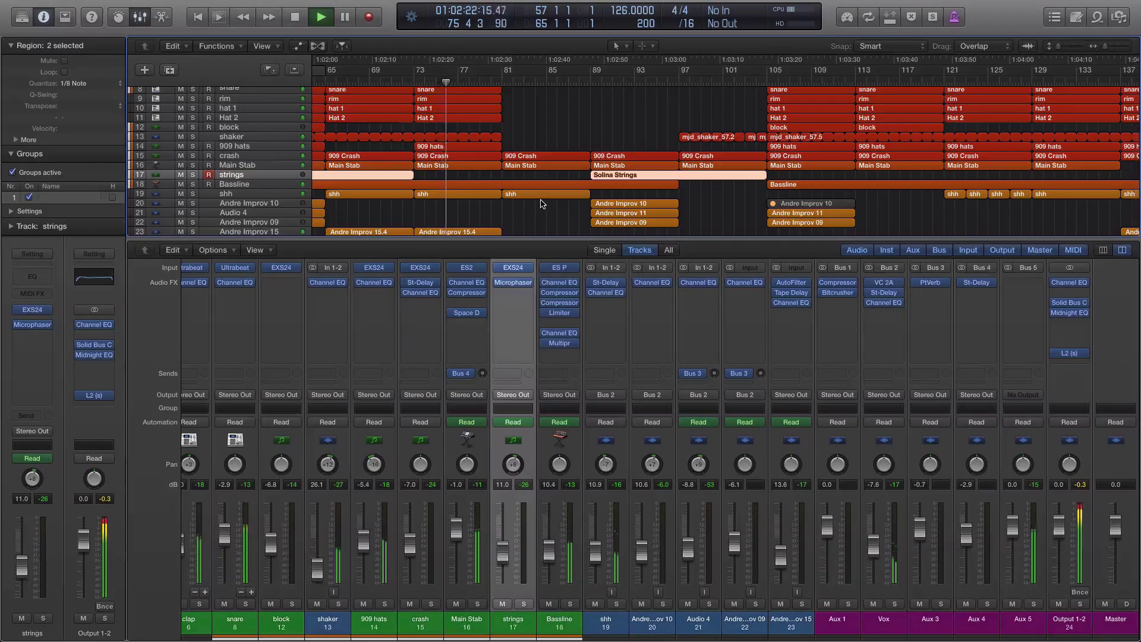
left_click(442, 148)
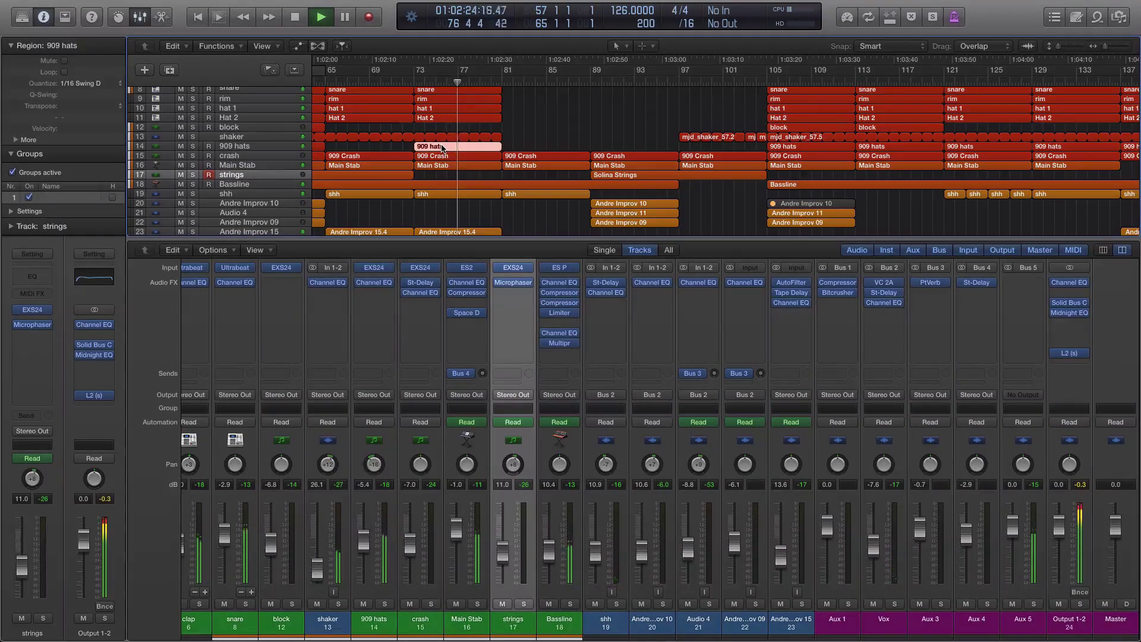
Step: Follow the arrangement through the breakdown from bar 81 into the bar 105 section, selecting the shh region at bar 81
scroll(523, 149, "down", 2)
scroll(523, 148, "right", 3)
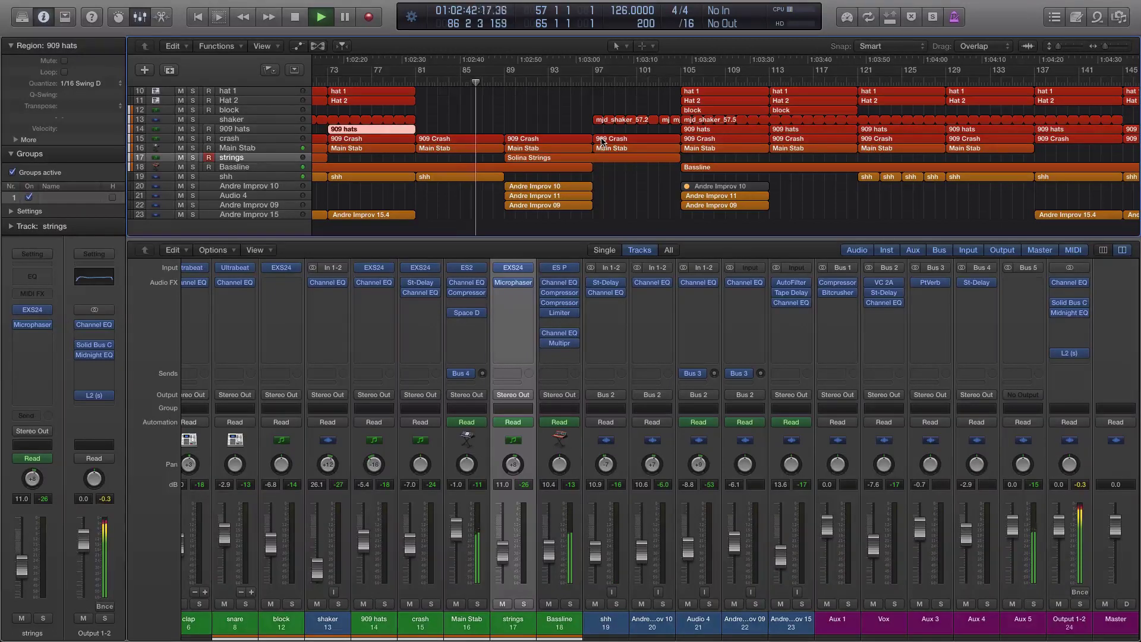
left_click(479, 179)
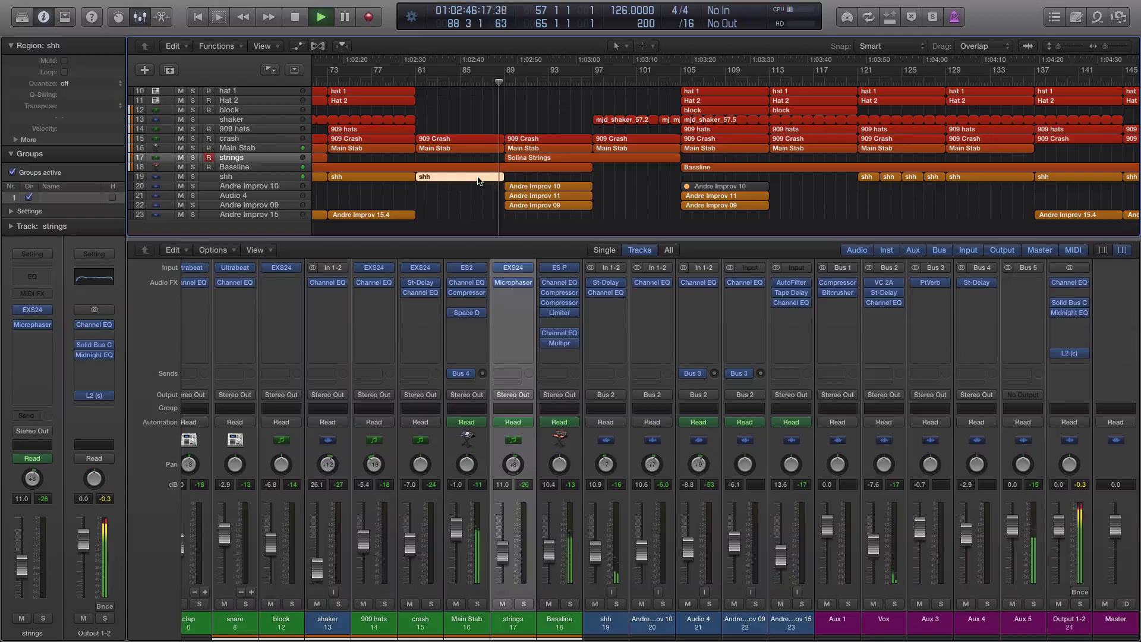
scroll(584, 182, "right", 3)
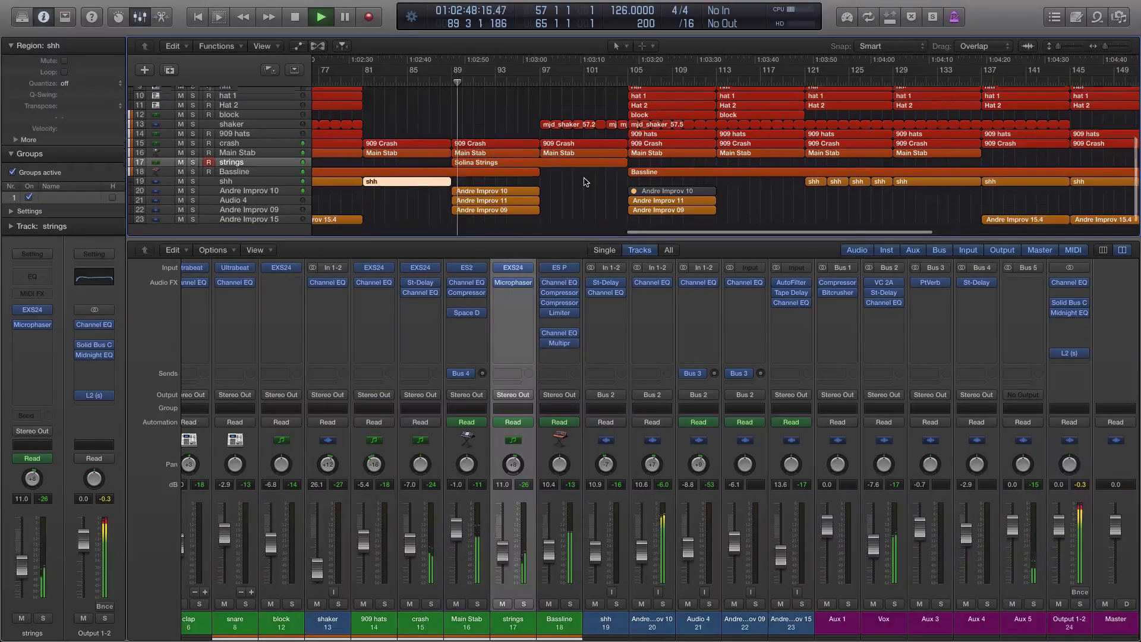
scroll(584, 181, "up", 1)
scroll(585, 181, "right", 3)
scroll(584, 182, "down", 2)
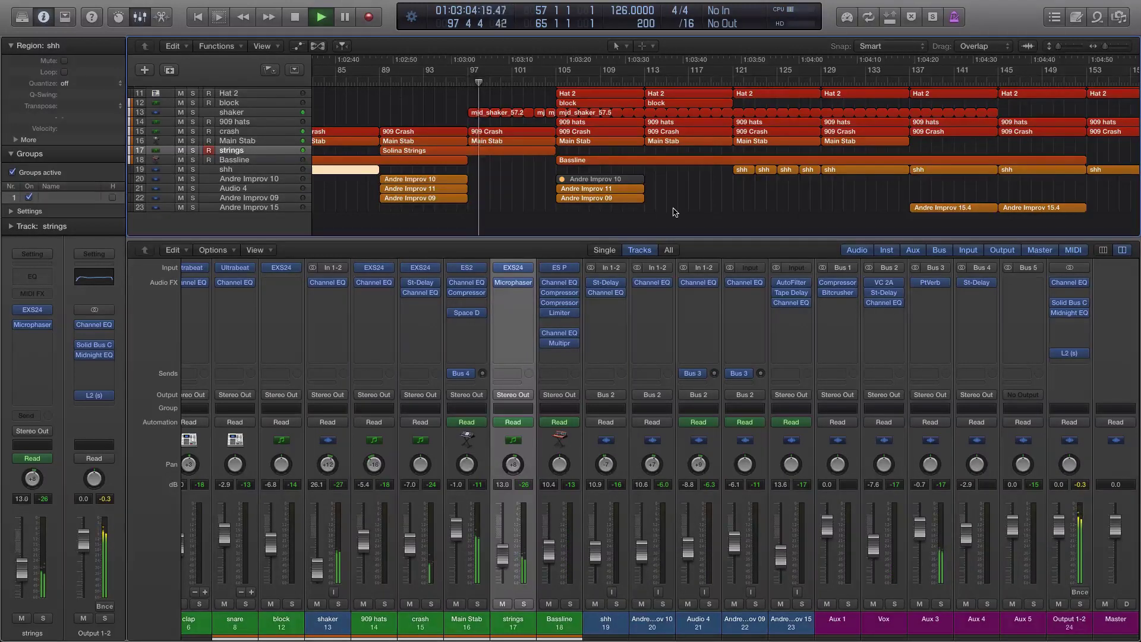
scroll(733, 219, "right", 3)
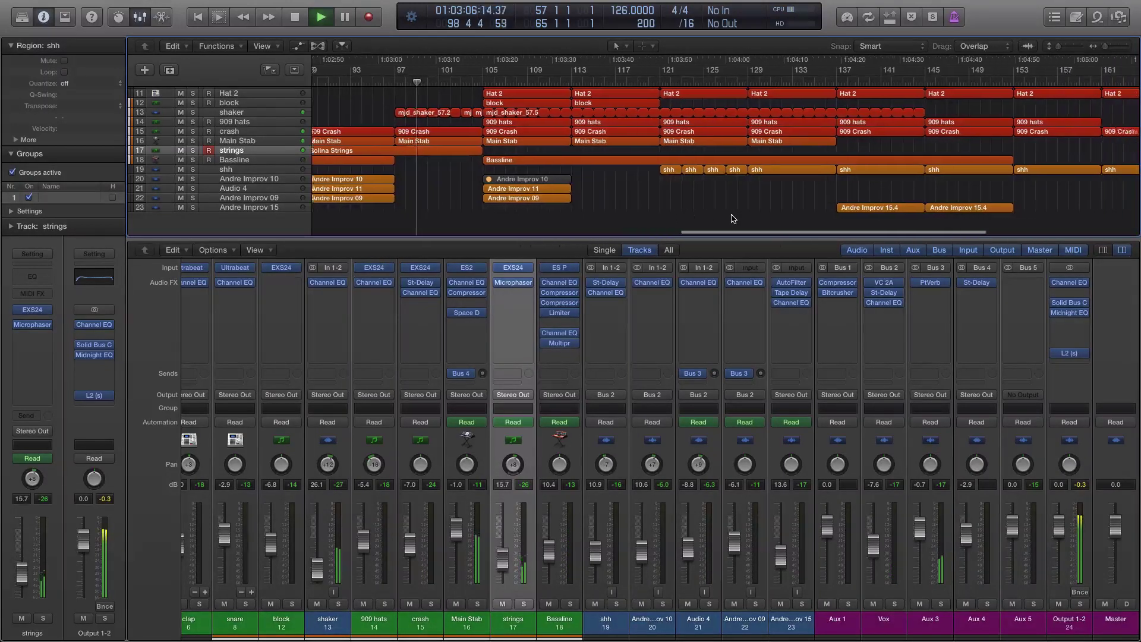
scroll(732, 218, "right", 1)
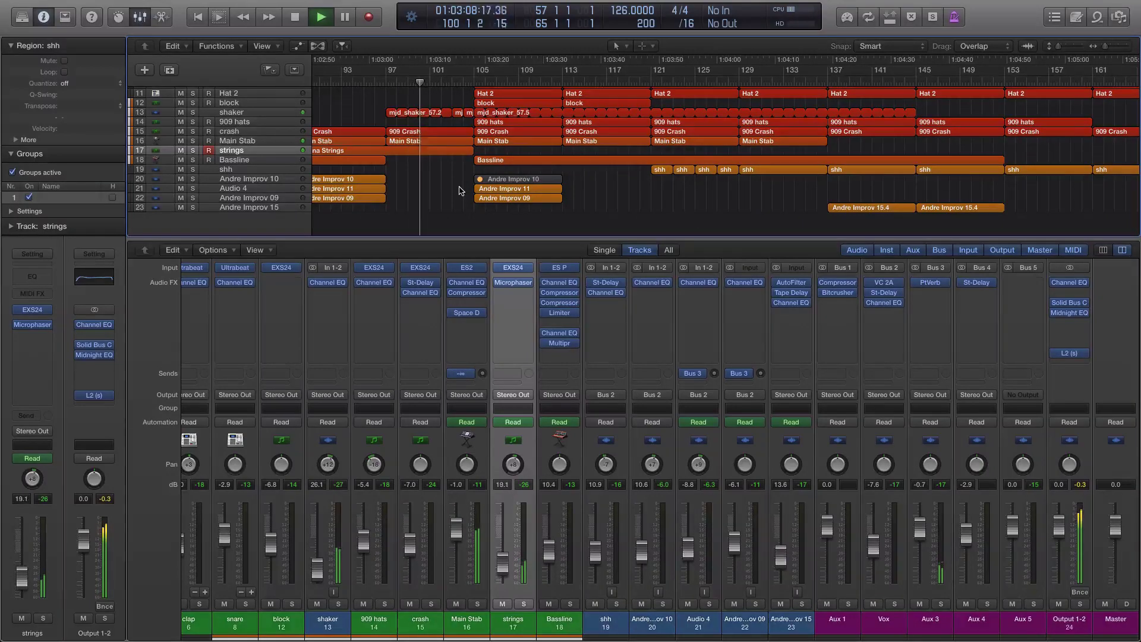
Step: Select the Main Stab track and show track automation to examine its ES2 curve and the strings volume fade before bar 105
left_click(288, 141)
key("a")
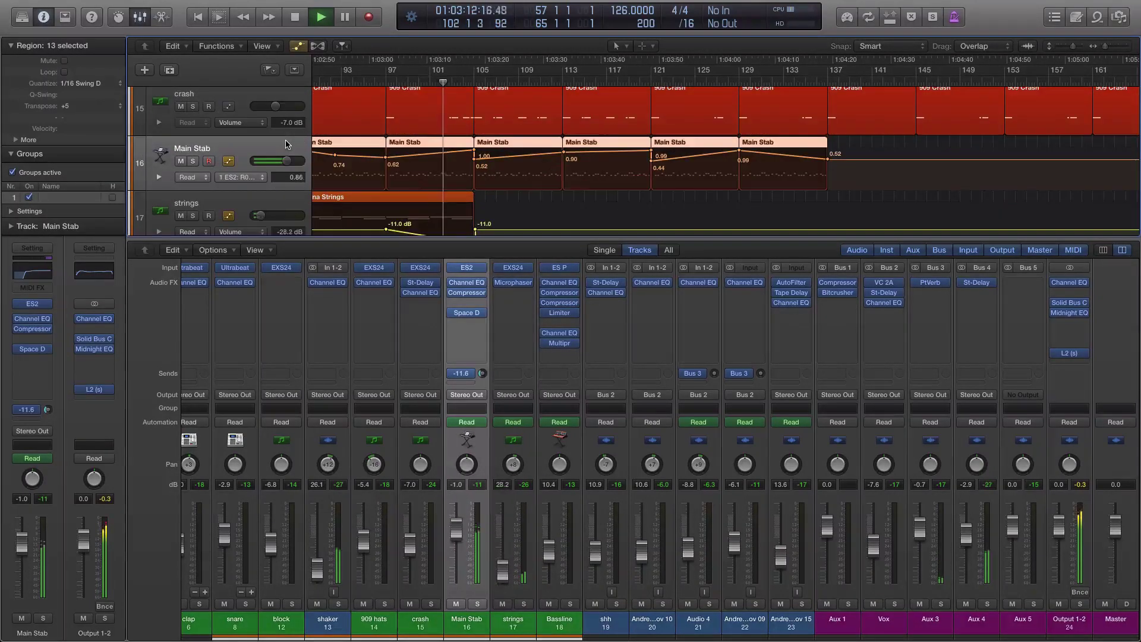
scroll(560, 190, "down", 2)
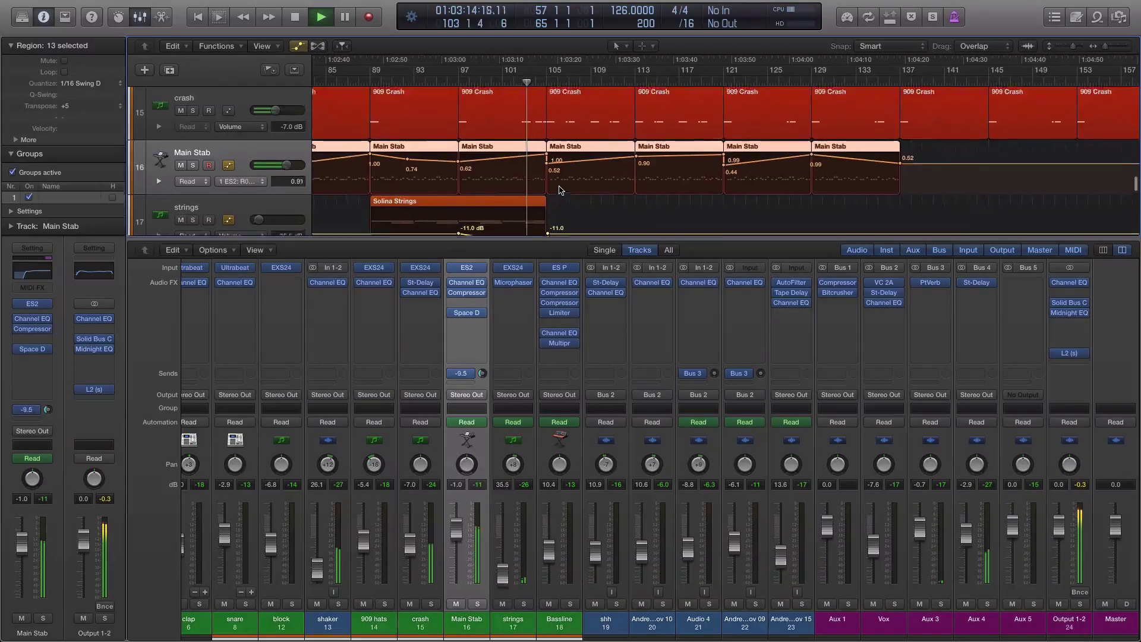
scroll(560, 190, "up", 1)
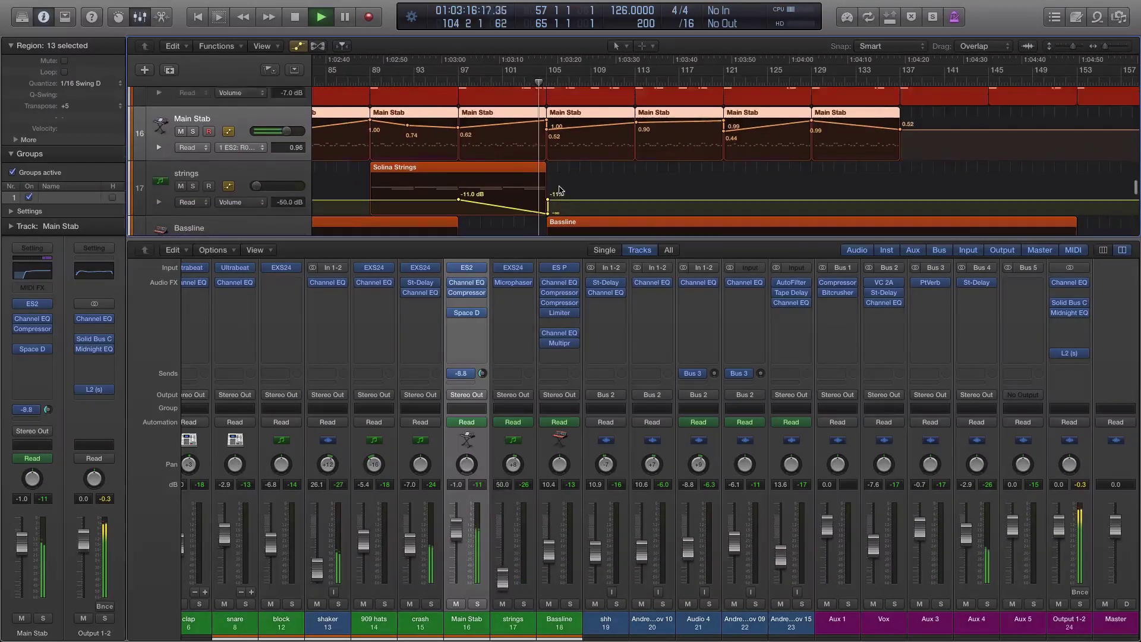
scroll(561, 190, "right", 3)
scroll(561, 190, "up", 2)
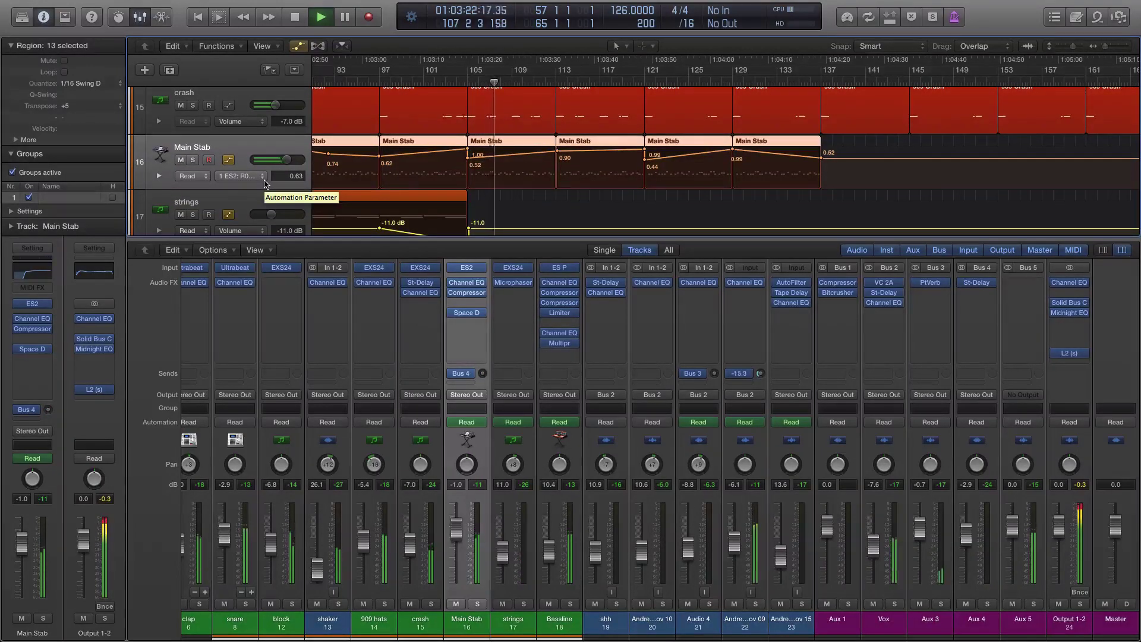
Step: Inspect the automation on the strings and Bassline tracks and the Send 1 curves on the improv tracks between bars 89 and 113
scroll(492, 139, "left", 3)
scroll(594, 155, "left", 3)
scroll(653, 166, "down", 4)
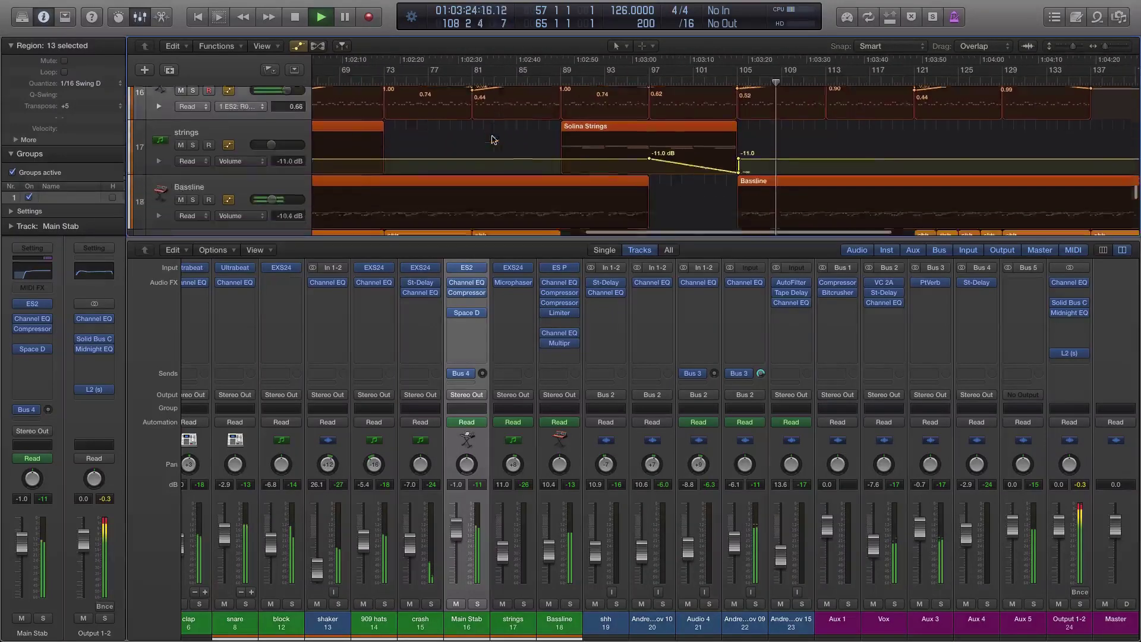
scroll(734, 180, "down", 2)
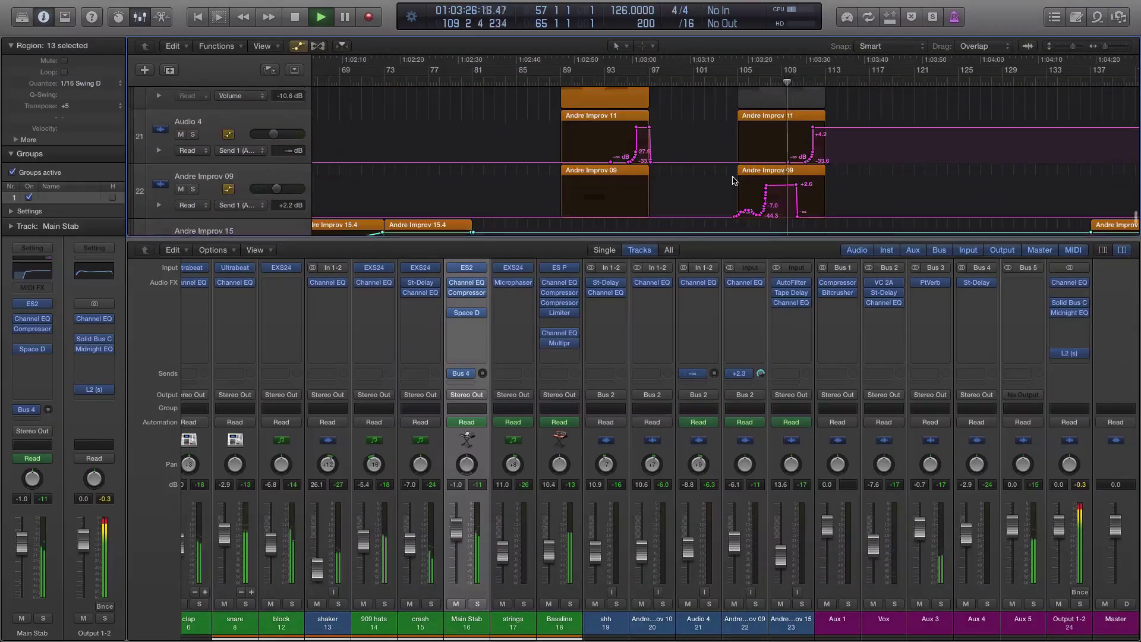
Step: Select the improv 09 track and fit all track rows in the arrangement with the automation lanes hidden
scroll(731, 178, "right", 6)
left_click(304, 177)
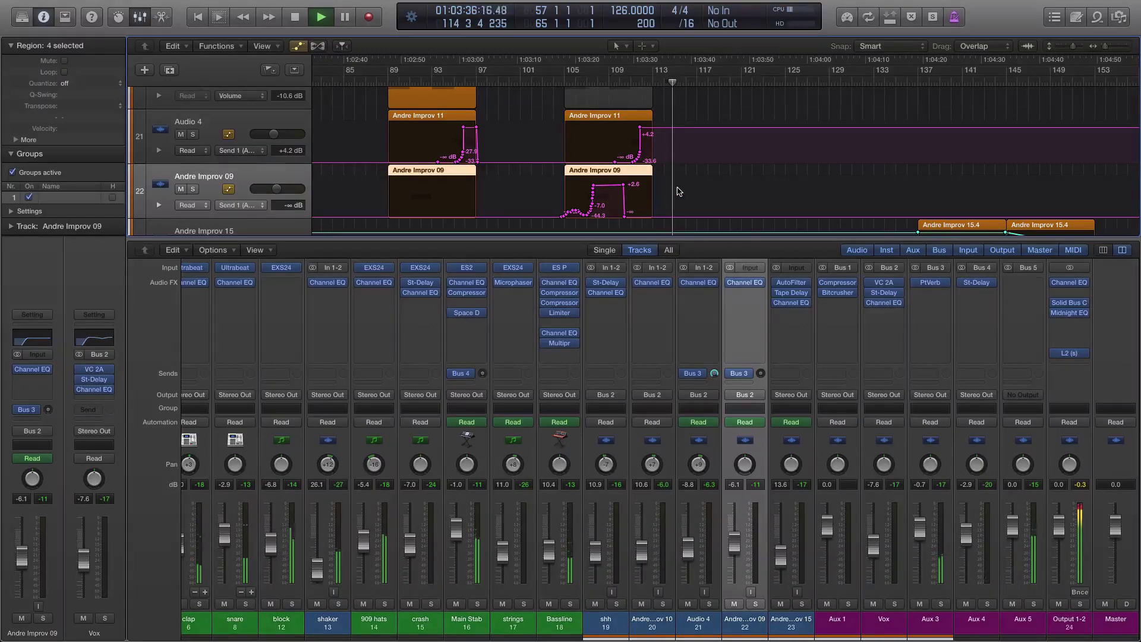
key("z")
scroll(679, 190, "right", 5)
scroll(679, 191, "up", 1)
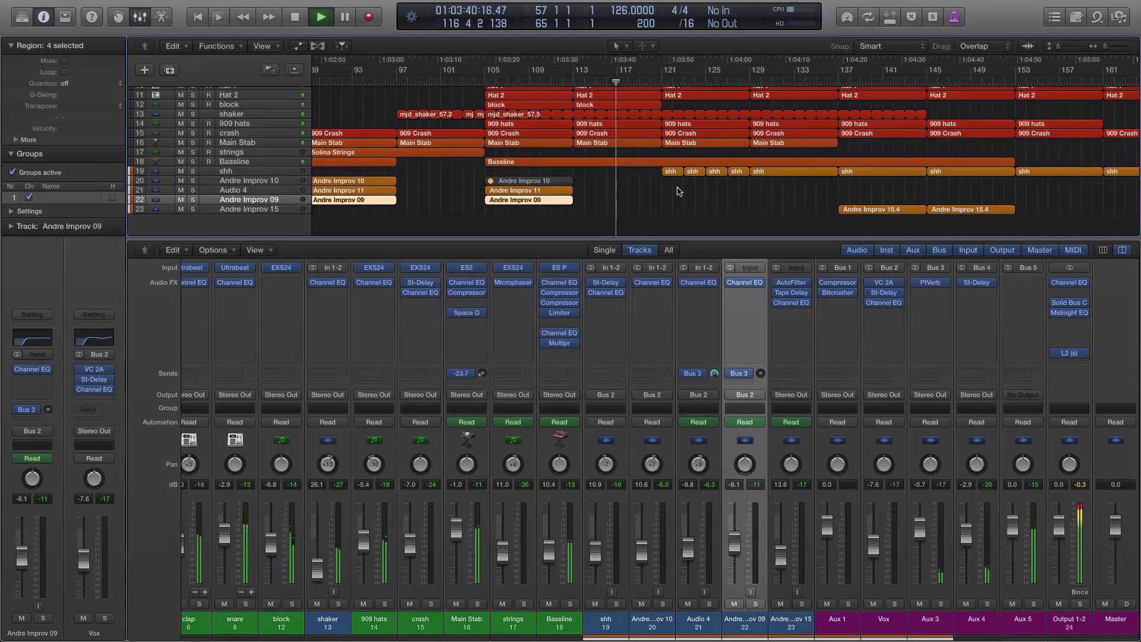
Step: Solo the Bassline track and open its ES P instrument
left_click(271, 165)
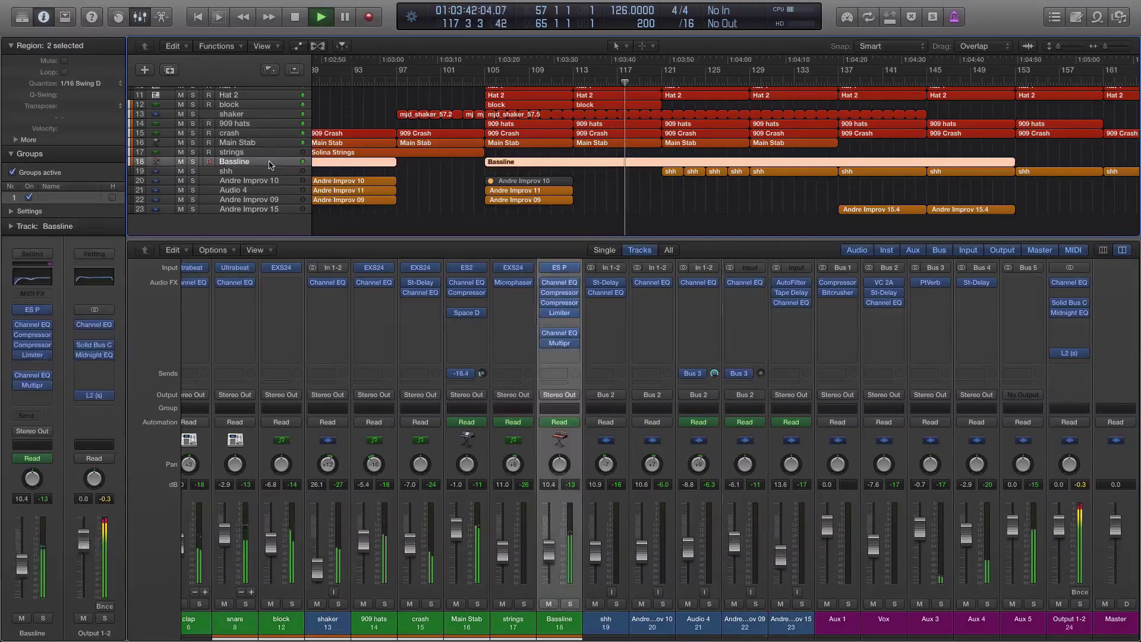
left_click(192, 162)
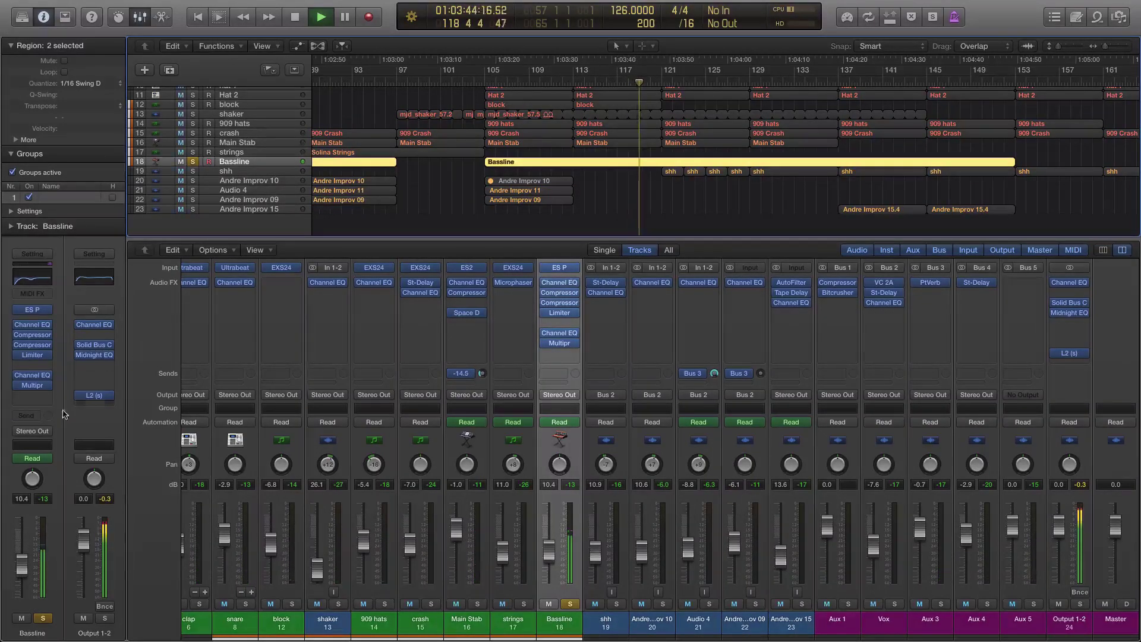
left_click(37, 310)
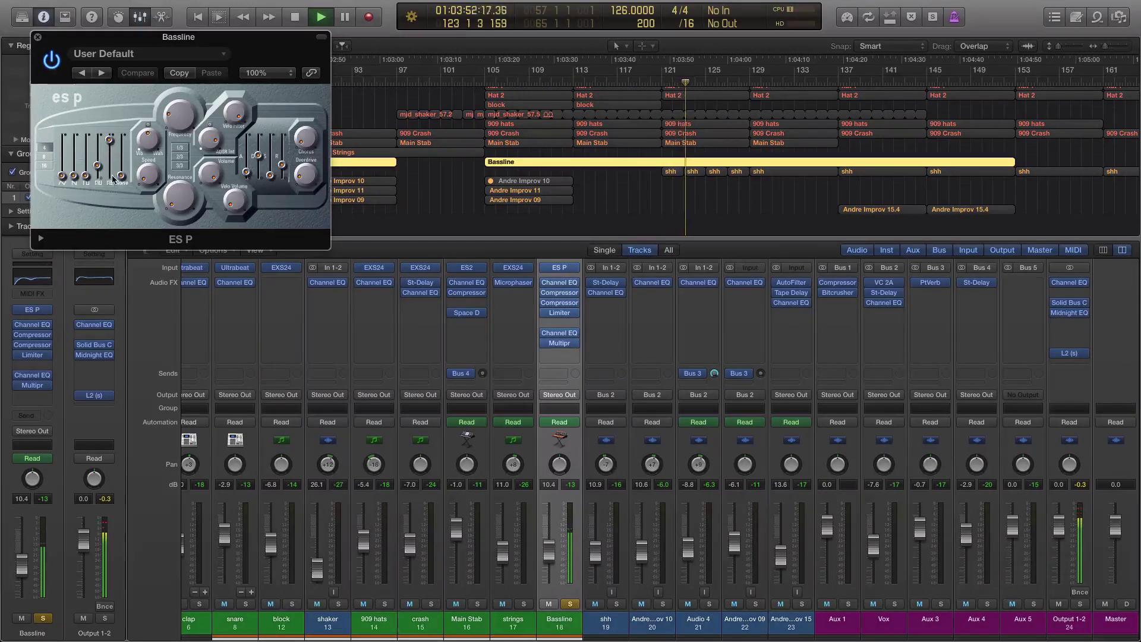
Step: Audition the Bassline's ES P sub-octave oscillators by cutting the lower one to zero, restoring it, and returning the upper one to its low level
left_click_drag(110, 141, 115, 207)
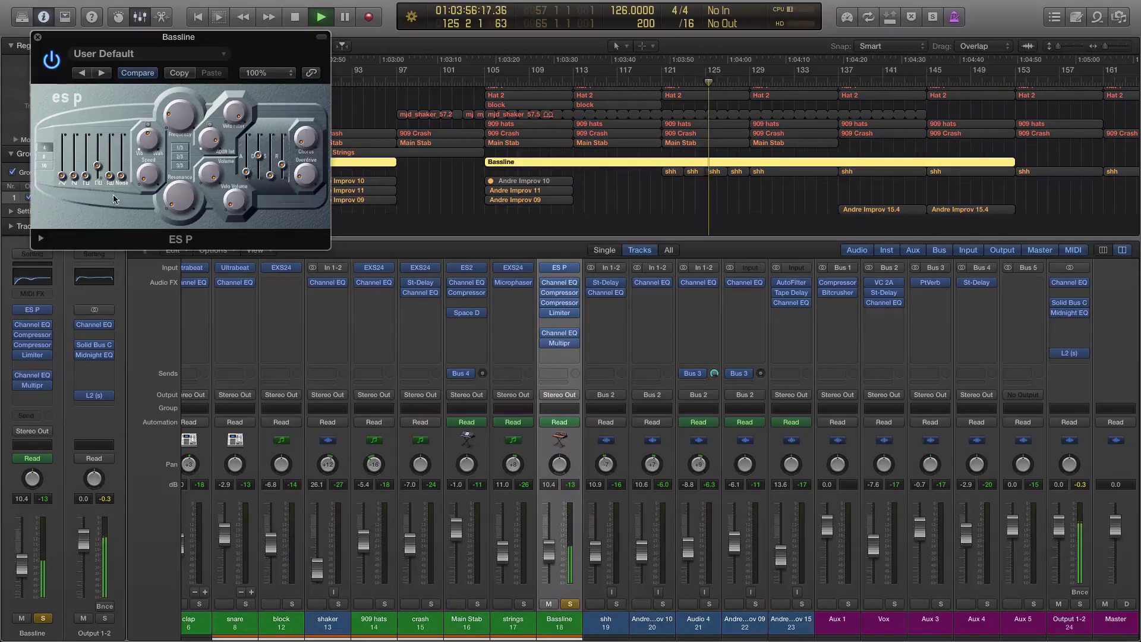
left_click_drag(109, 175, 110, 144)
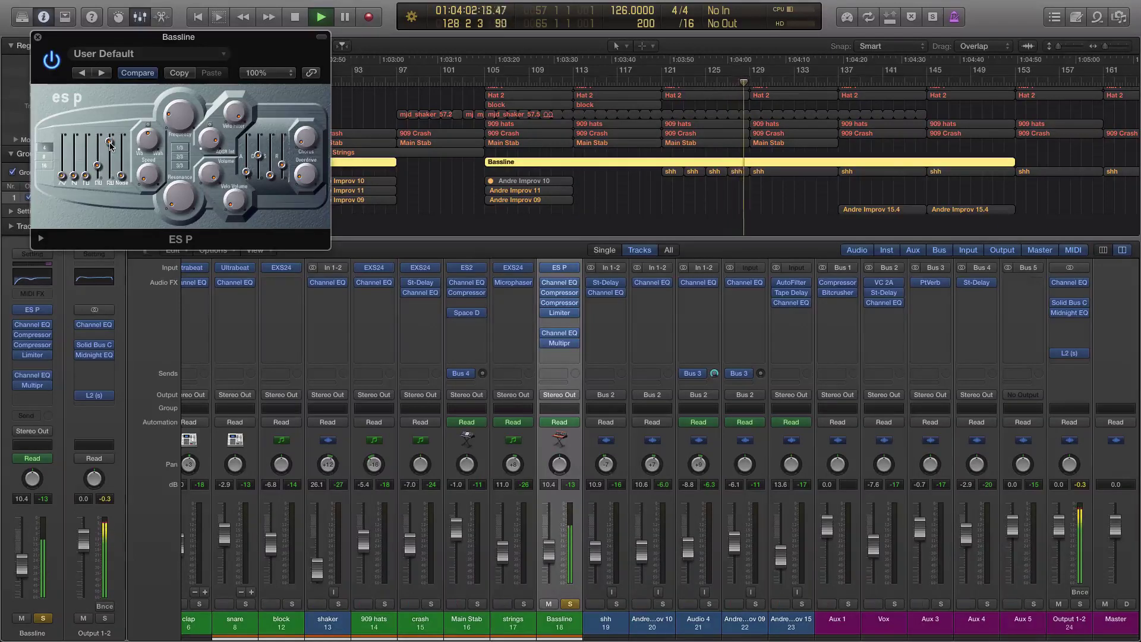
mouse_move(110, 146)
left_mouse_down()
mouse_move(118, 206)
mouse_move(109, 142)
left_mouse_up()
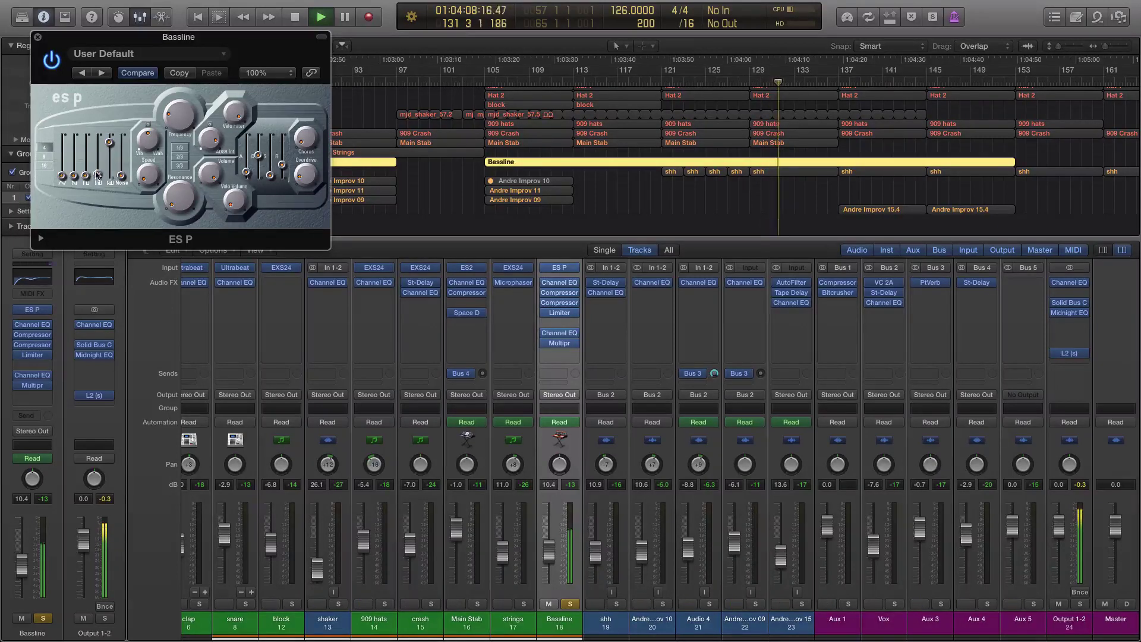
left_click_drag(98, 174, 98, 166)
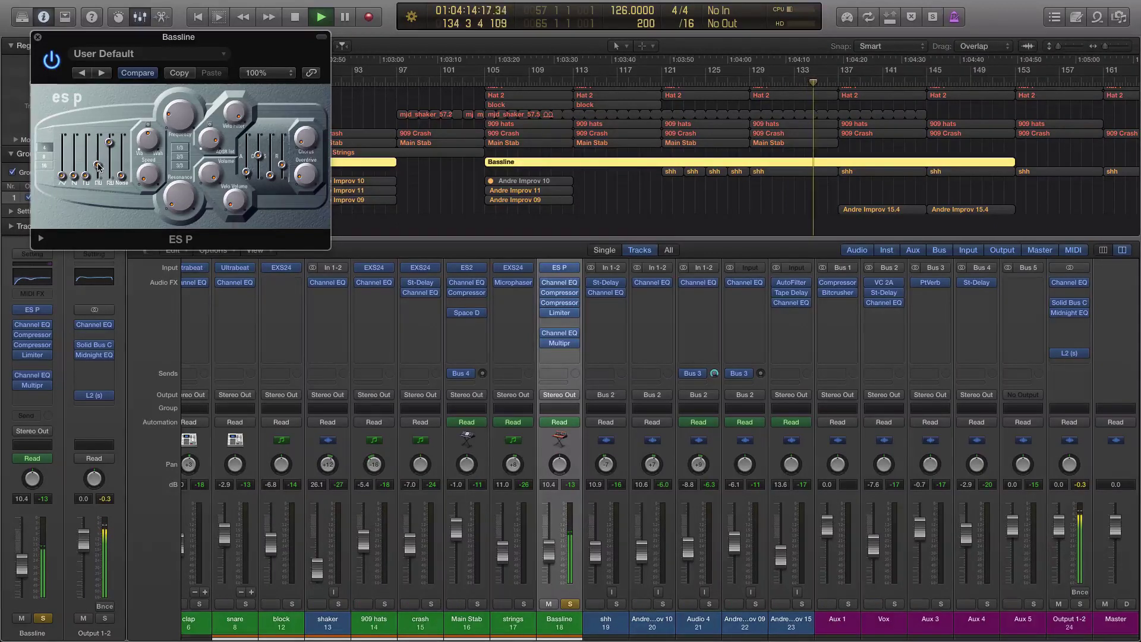
Step: Unsolo the Bassline track to hear it in the full mix, and stop playback
left_click(44, 619)
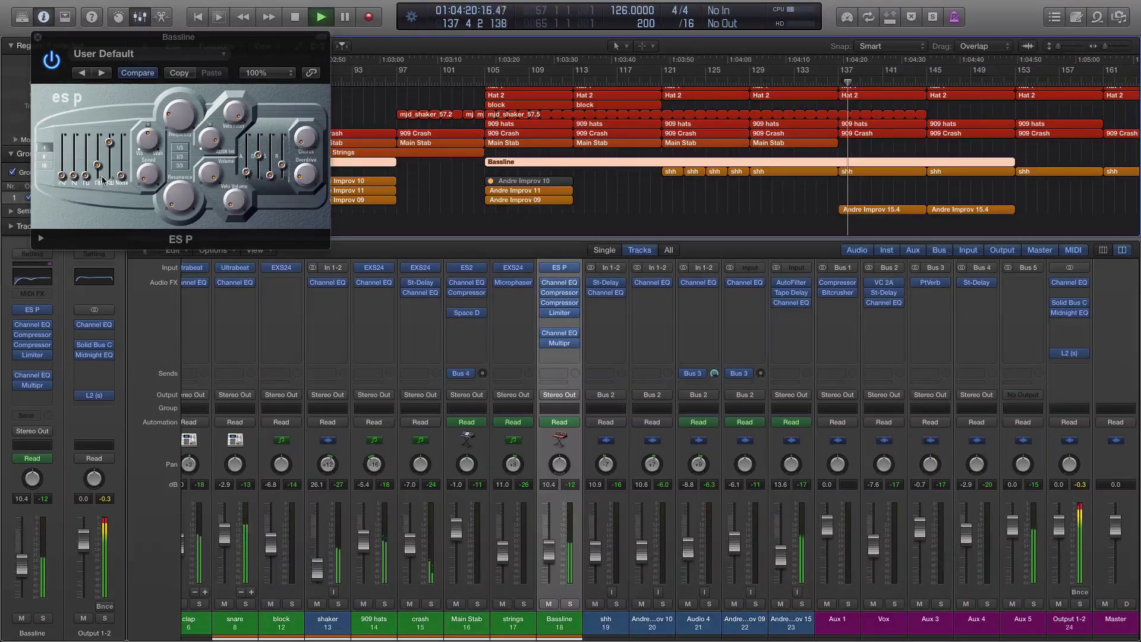
left_click(98, 167)
key("space")
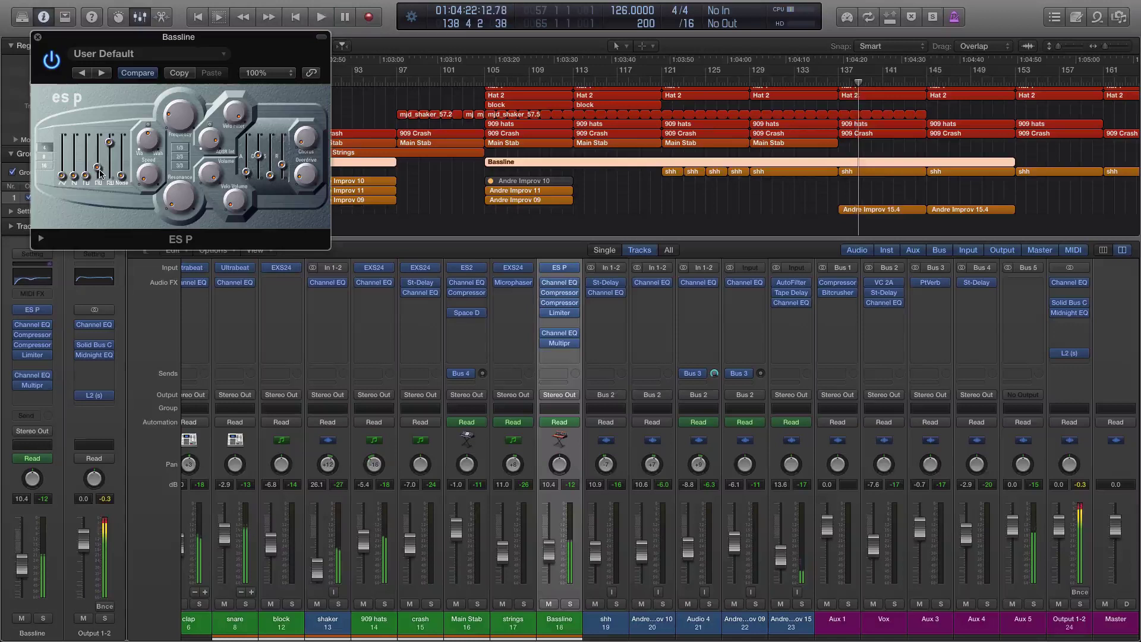